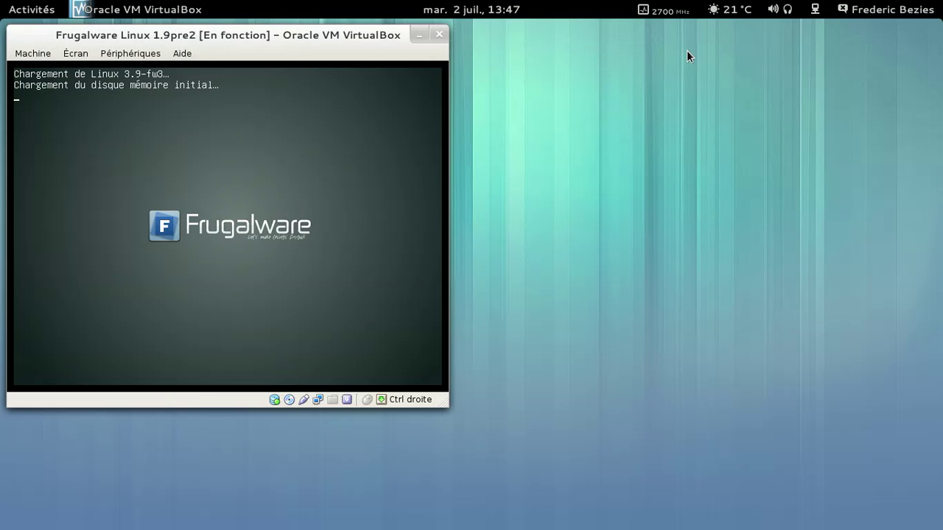
Switch the Frugalware virtual machine to full screen, log in to the console as root and start kdm.service with systemctl.
{"action": "key", "text": "Control_R+f"}
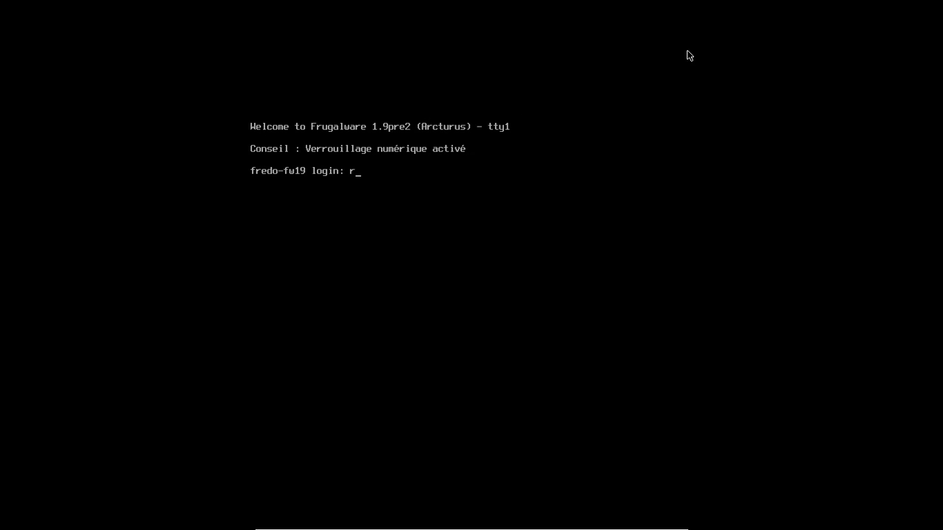
{"action": "key", "text": "Return"}
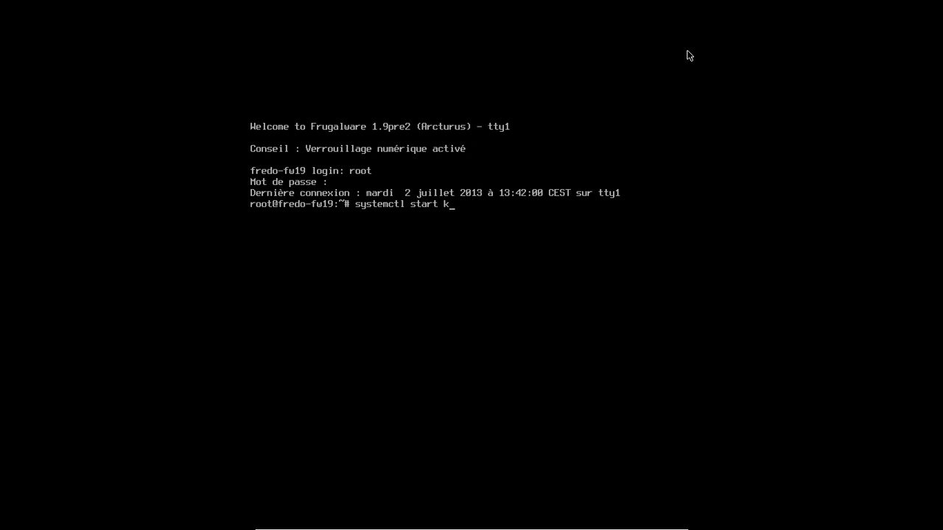
{"action": "type", "text": "systemctl start kdm.service"}
{"action": "key", "text": "Return"}
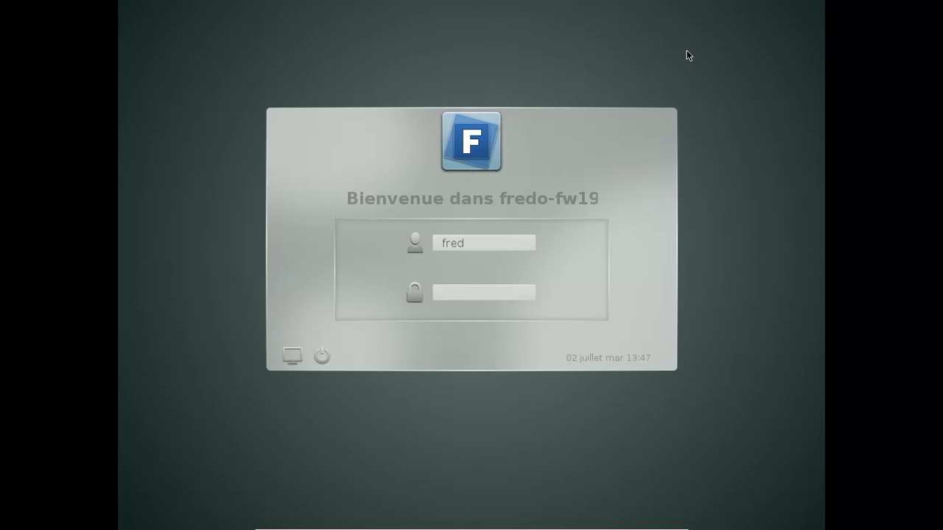
Enter the account password on the graphical login screen and log in to the desktop.
{"action": "type", "text": "••••••••"}
{"action": "key", "text": "Return"}
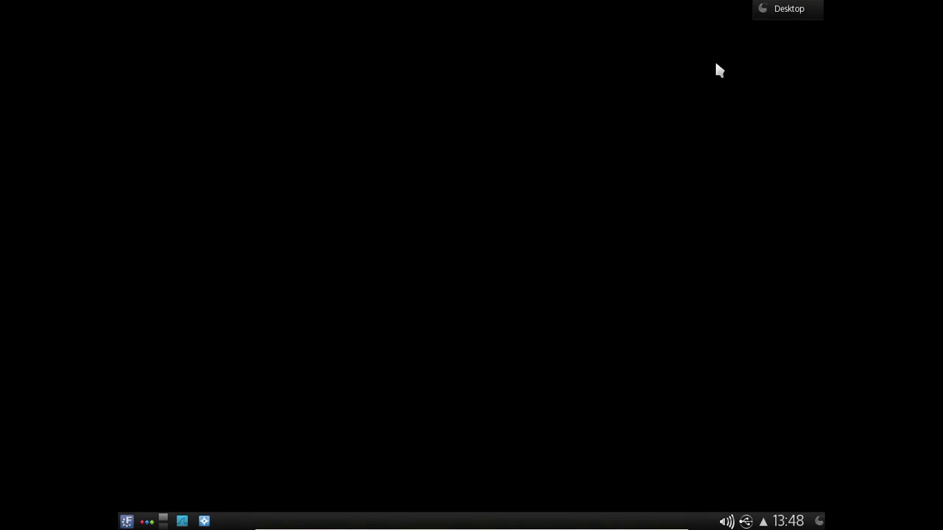
Set the Frugalware image as the desktop wallpaper and apply the configuration.
{"action": "left_click", "coordinate": [775, 16]}
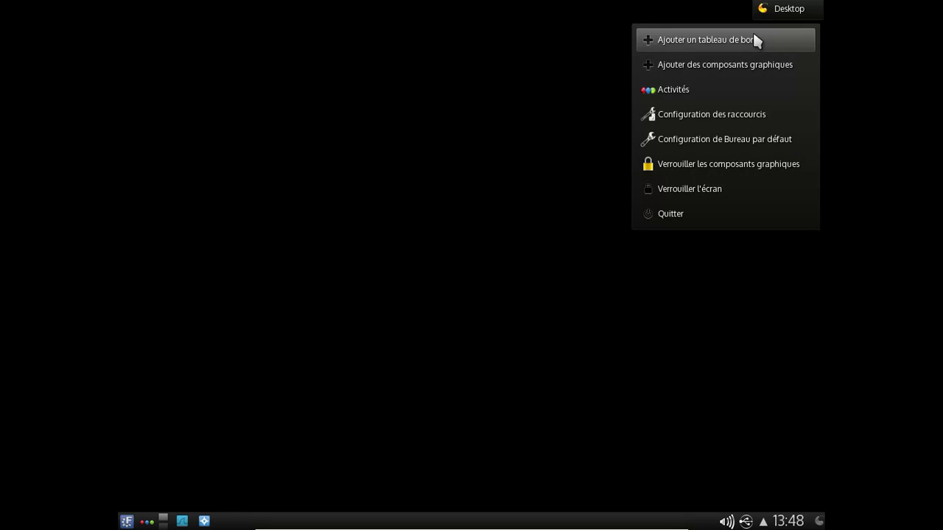
{"action": "left_click", "coordinate": [722, 140]}
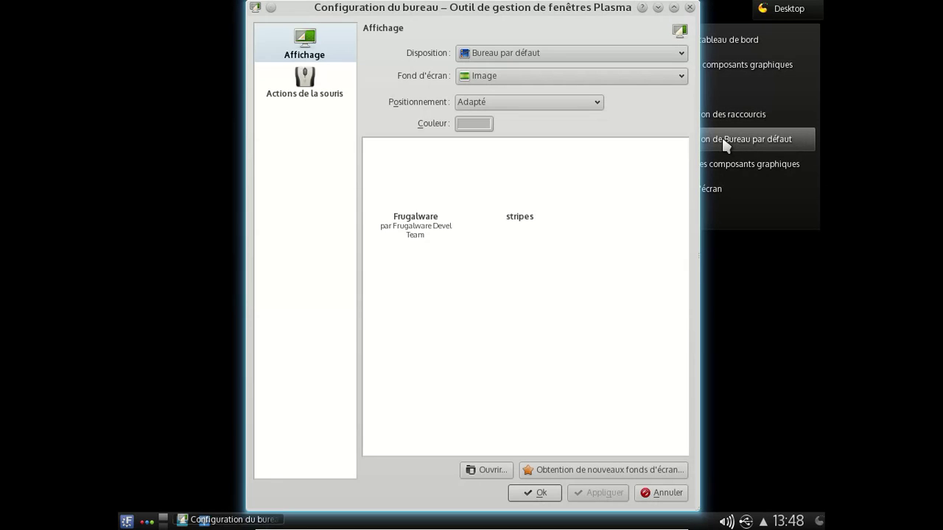
{"action": "left_click", "coordinate": [436, 216]}
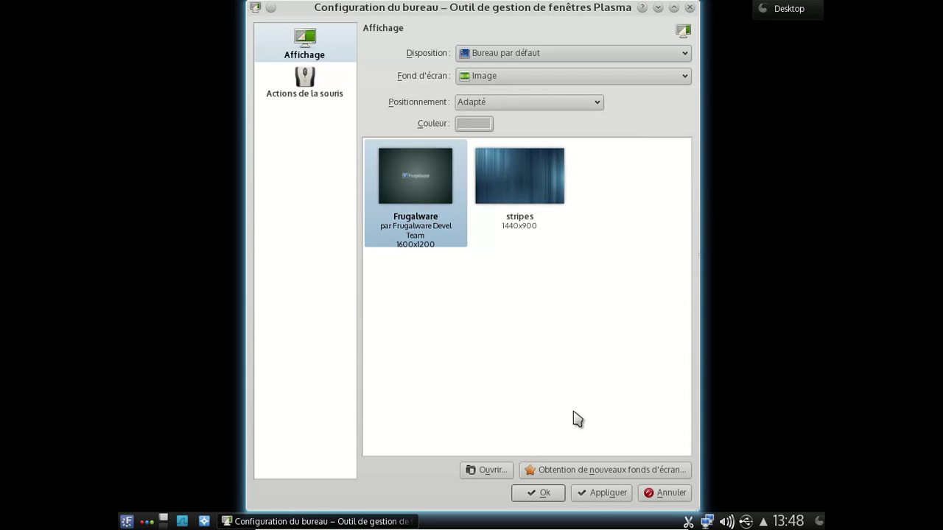
{"action": "left_click", "coordinate": [600, 493]}
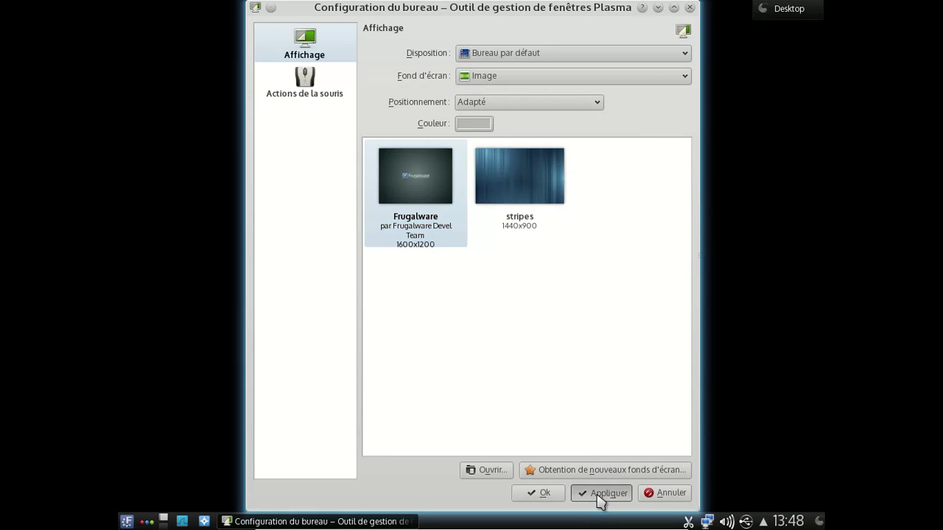
{"action": "left_click", "coordinate": [530, 496]}
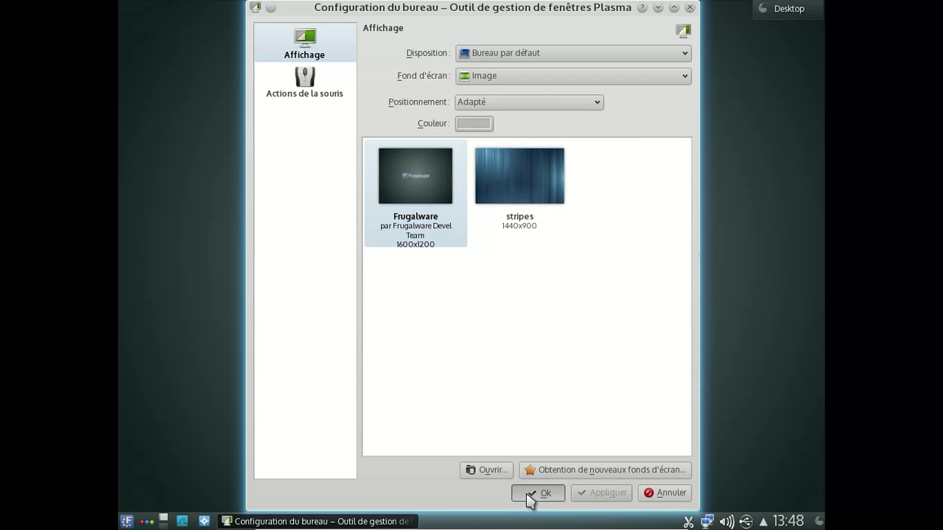
Launch the LibreOffice word processor (Traitement de texte) from the Bureautique applications.
{"action": "left_click", "coordinate": [126, 522]}
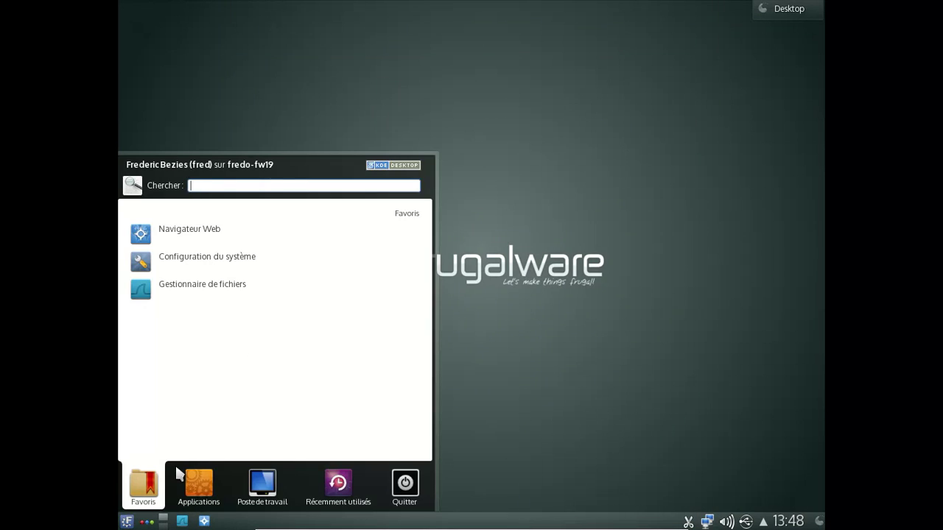
{"action": "left_click", "coordinate": [195, 485]}
{"action": "scroll", "coordinate": [210, 271], "scroll_direction": "down", "scroll_amount": 1}
{"action": "scroll", "coordinate": [206, 242], "scroll_direction": "up", "scroll_amount": 1}
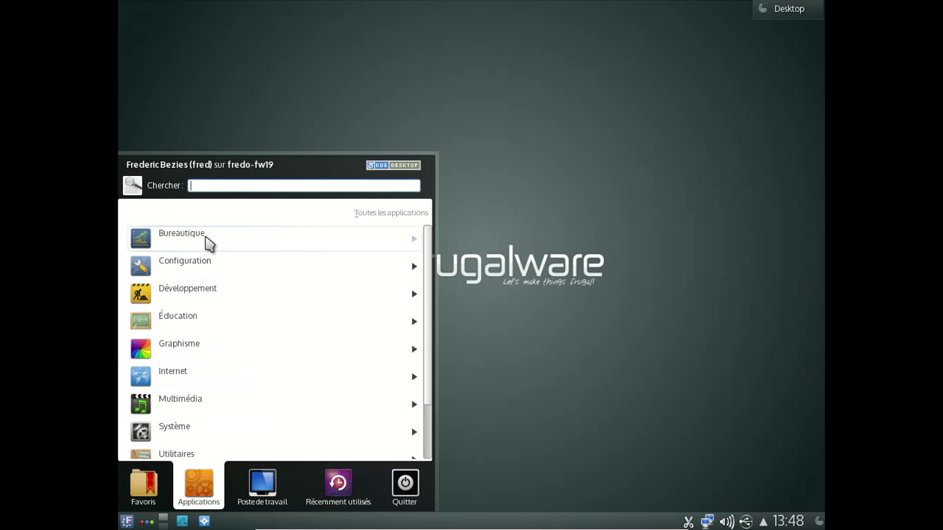
{"action": "left_click", "coordinate": [205, 236]}
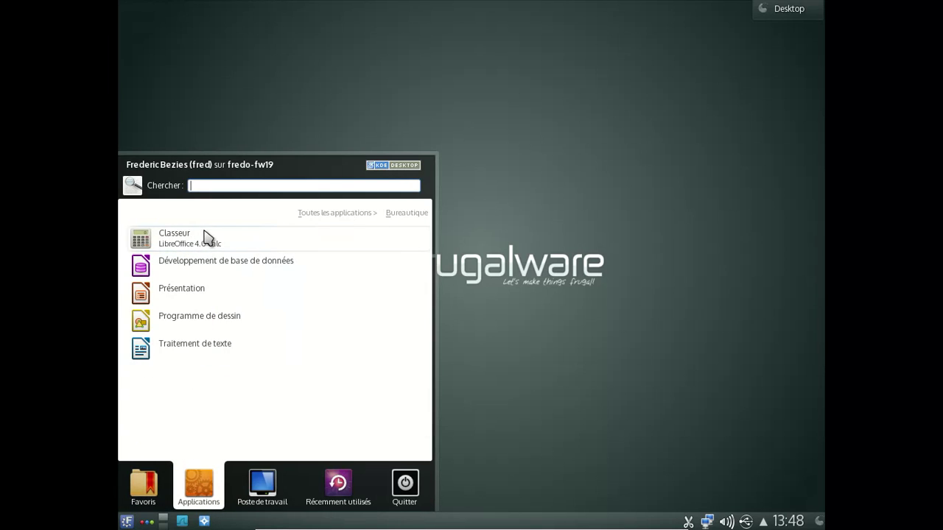
{"action": "left_click", "coordinate": [193, 354]}
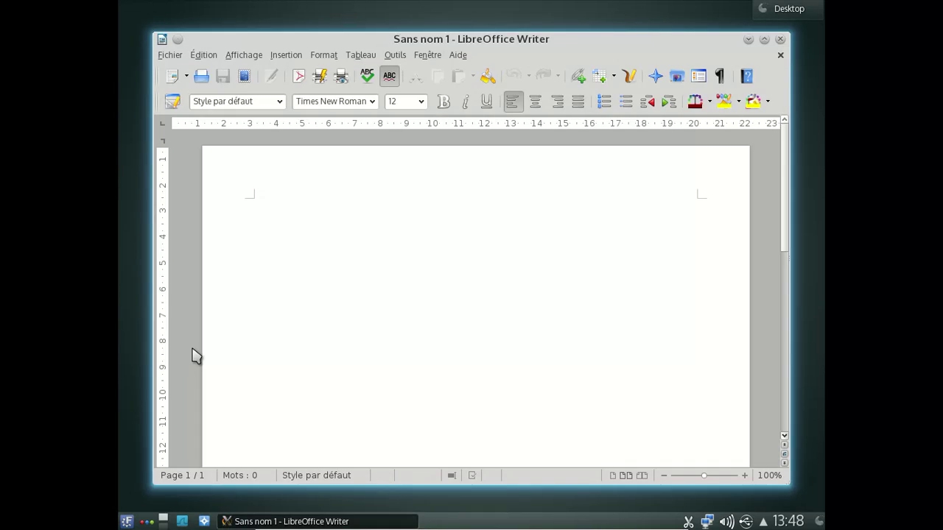
View the version information in À propos de LibreOffice, and close Writer.
{"action": "left_click", "coordinate": [456, 55]}
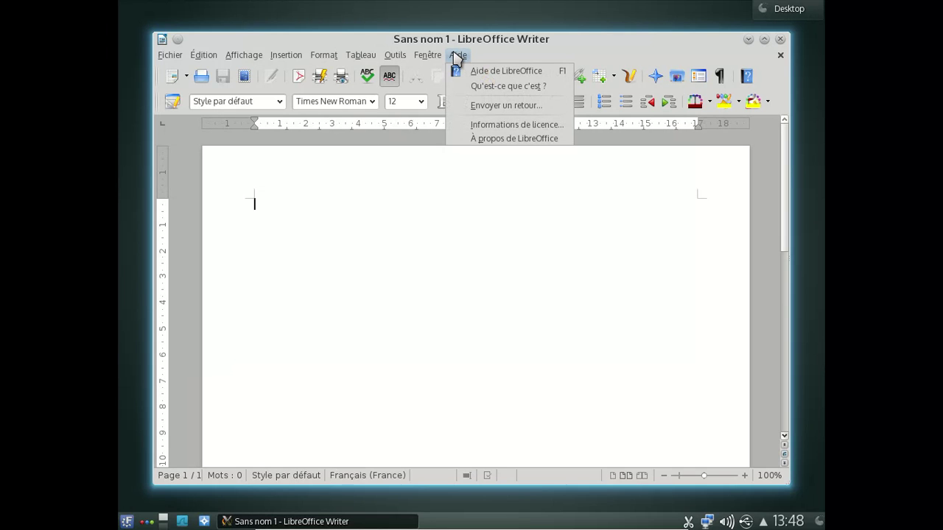
{"action": "left_click", "coordinate": [479, 140]}
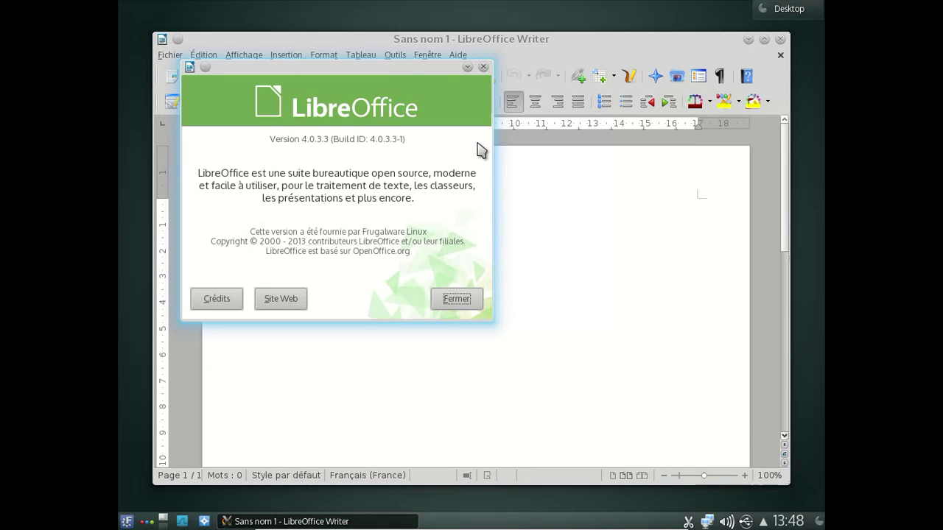
{"action": "left_click", "coordinate": [448, 301]}
{"action": "left_click", "coordinate": [780, 39]}
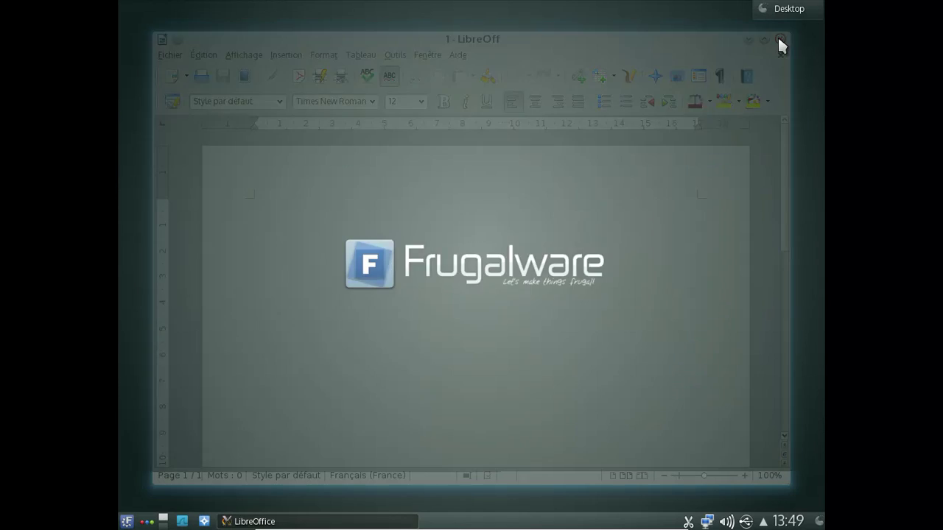
Open the Dolphin file manager to check the KDE version in À propos de KDE, and close both windows.
{"action": "left_click", "coordinate": [127, 521]}
{"action": "left_click", "coordinate": [234, 297]}
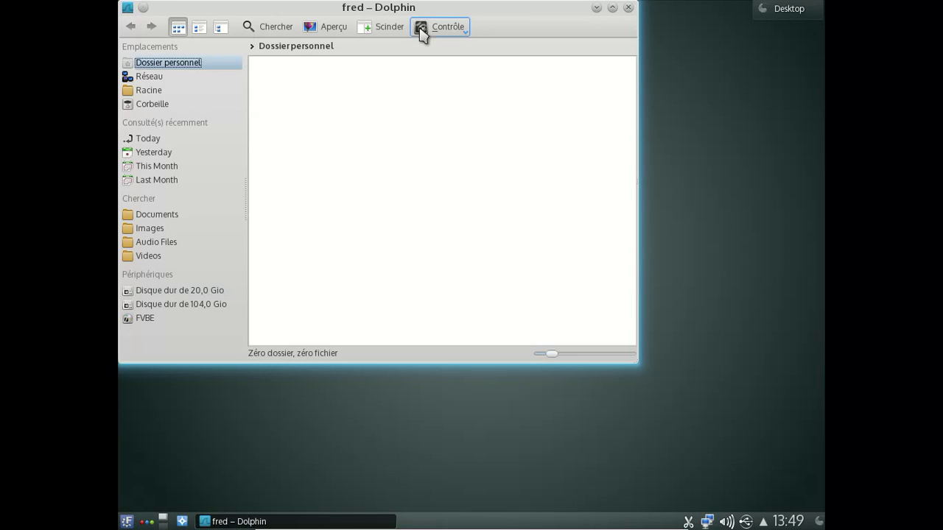
{"action": "left_click", "coordinate": [463, 31]}
{"action": "mouse_move", "coordinate": [492, 327]}
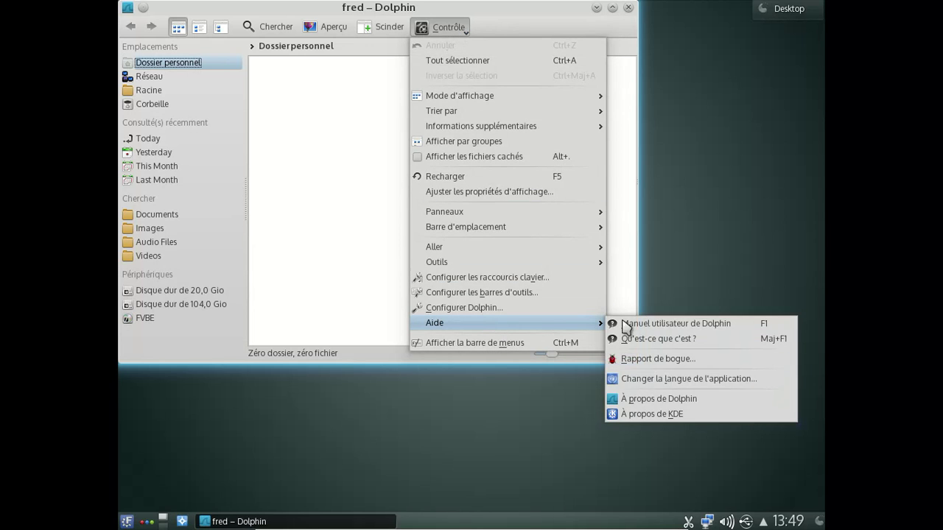
{"action": "left_click", "coordinate": [647, 415]}
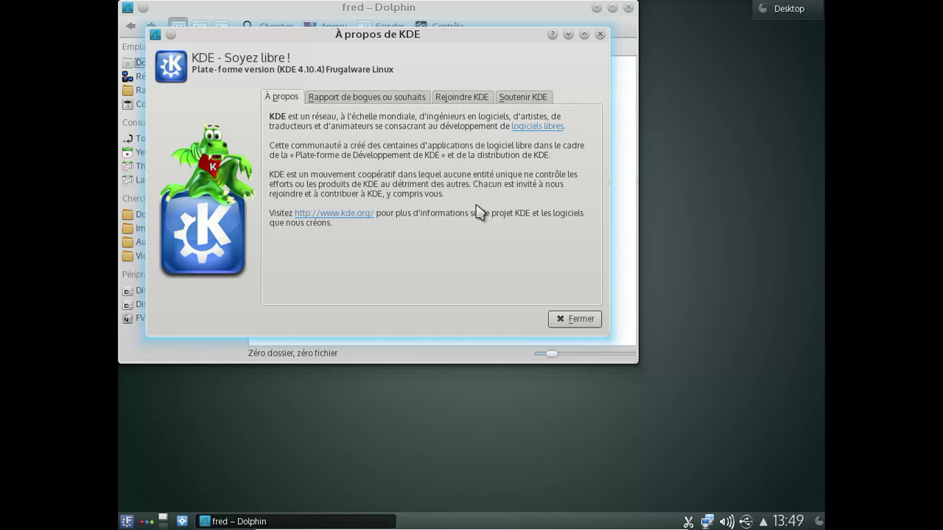
{"action": "left_click", "coordinate": [594, 322]}
{"action": "left_click", "coordinate": [627, 7]}
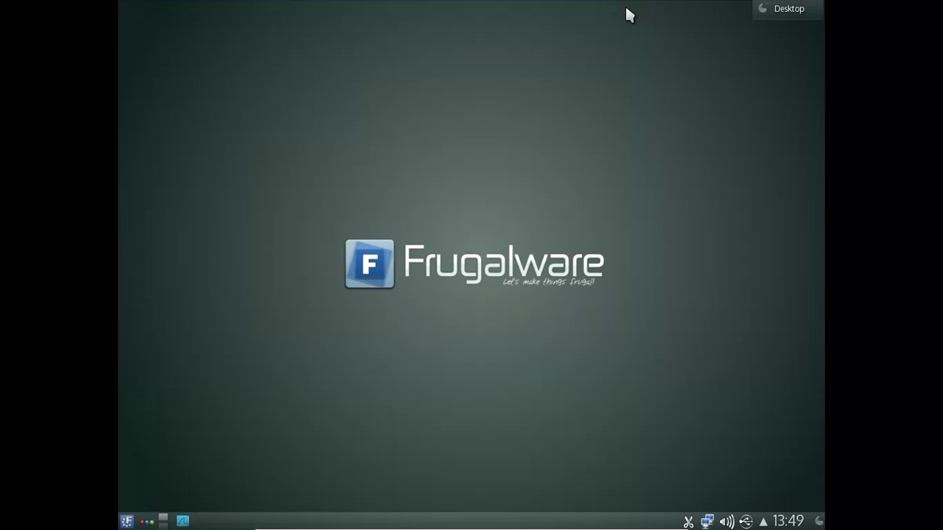
Launch VLC from the Multimédia applications and save the privacy settings with media information download allowed.
{"action": "left_click", "coordinate": [127, 520]}
{"action": "left_click", "coordinate": [205, 488]}
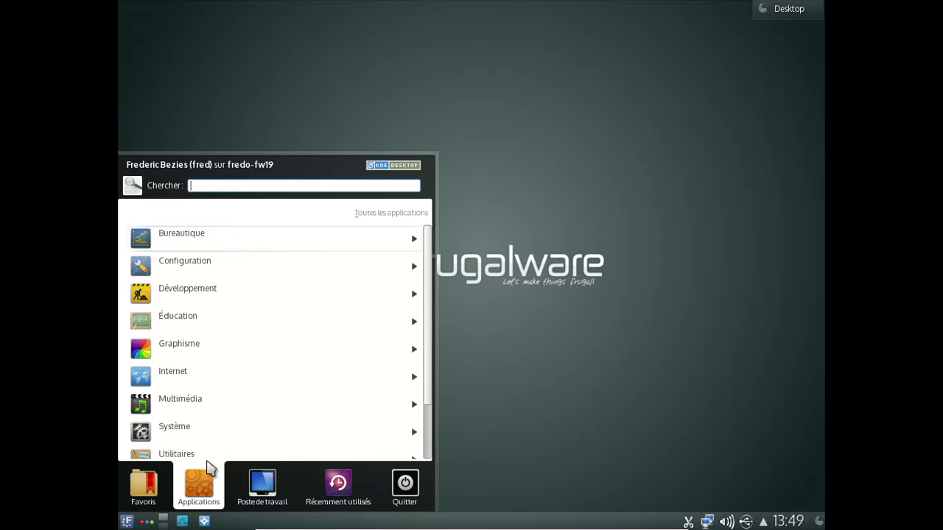
{"action": "left_click", "coordinate": [223, 339]}
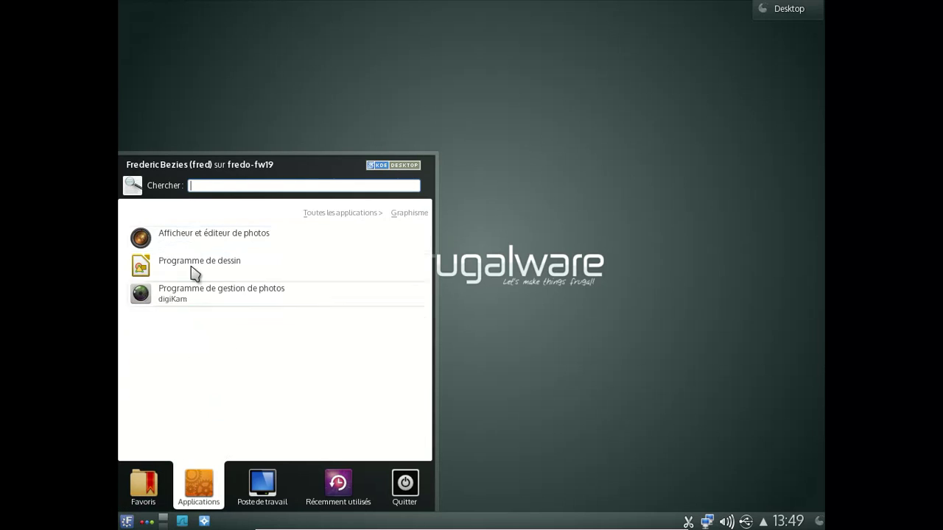
{"action": "left_click", "coordinate": [340, 218]}
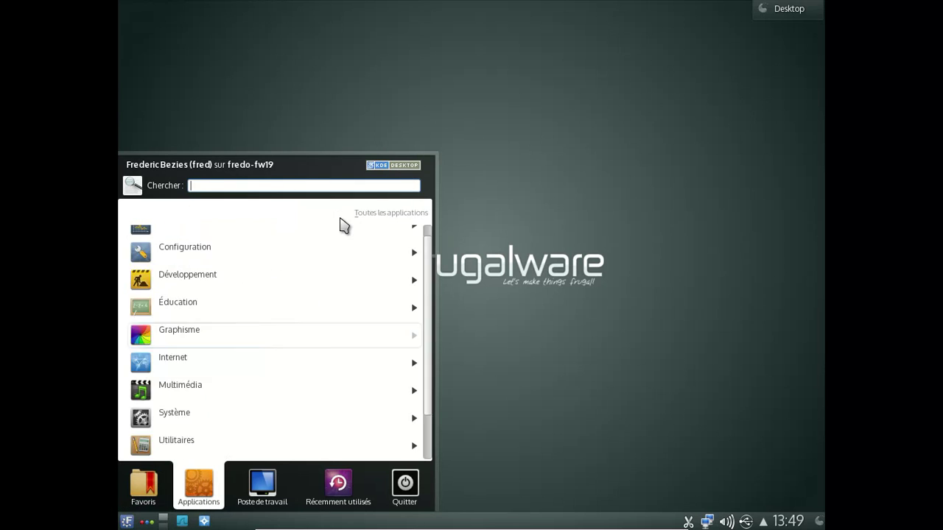
{"action": "left_click", "coordinate": [196, 413]}
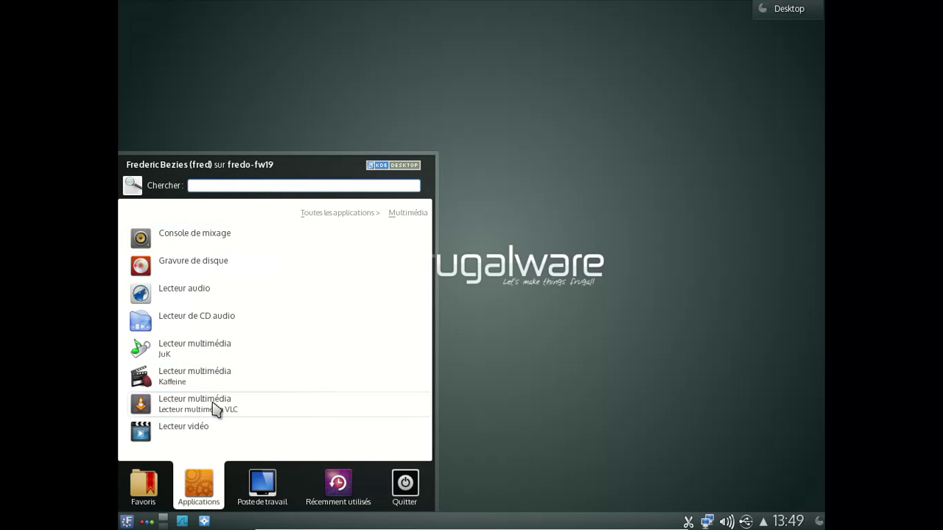
{"action": "left_click", "coordinate": [213, 411]}
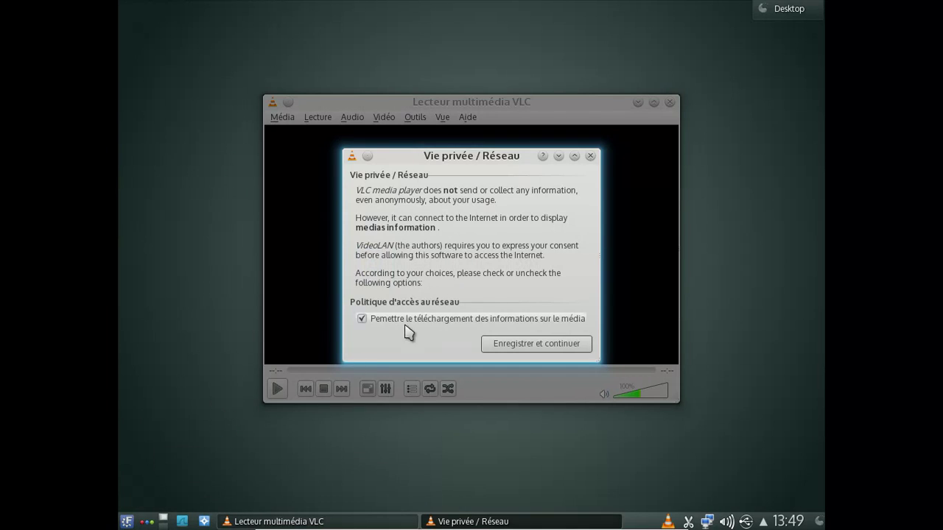
{"action": "left_click", "coordinate": [507, 347]}
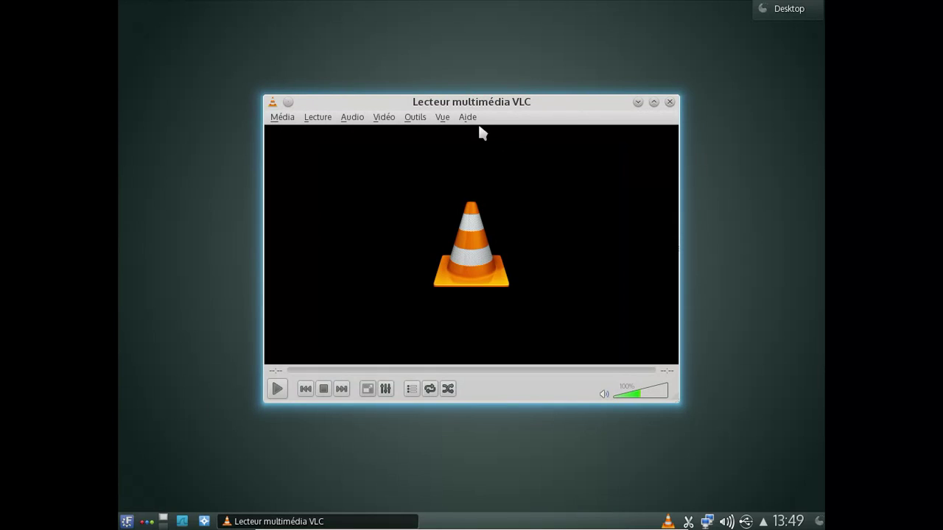
View VLC's version information in its À propos dialog, and close the player.
{"action": "left_click", "coordinate": [468, 119]}
{"action": "left_click", "coordinate": [477, 152]}
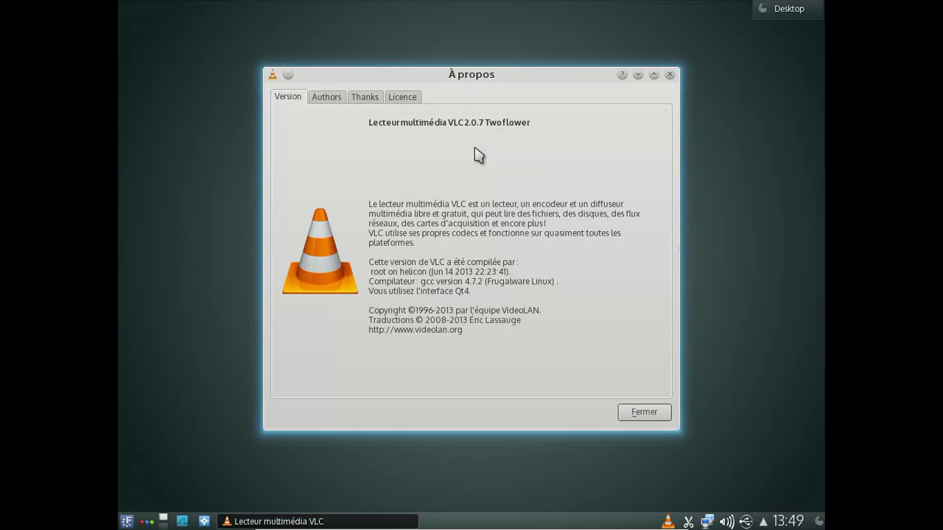
{"action": "left_click", "coordinate": [632, 411]}
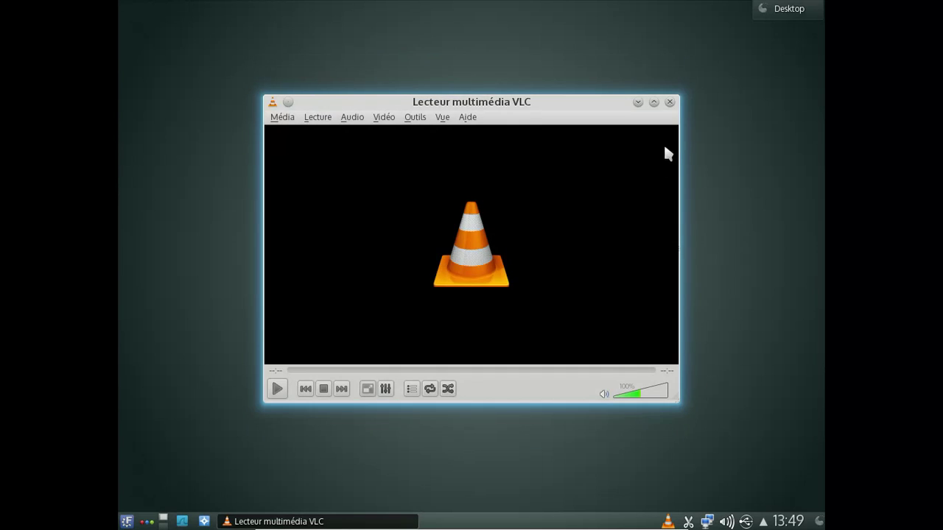
{"action": "left_click", "coordinate": [669, 103]}
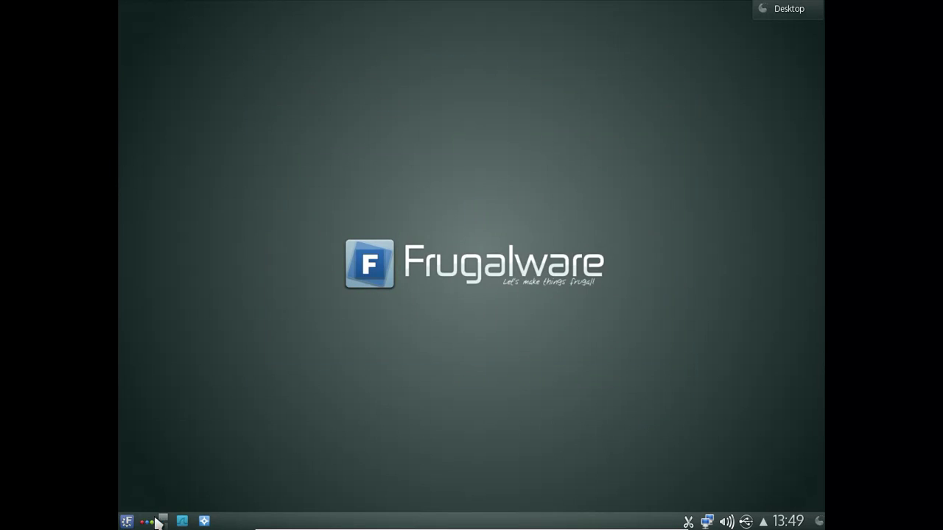
Open the Konqueror web browser and set its default web browsing engine to WebKit, applying the change.
{"action": "left_click", "coordinate": [127, 521]}
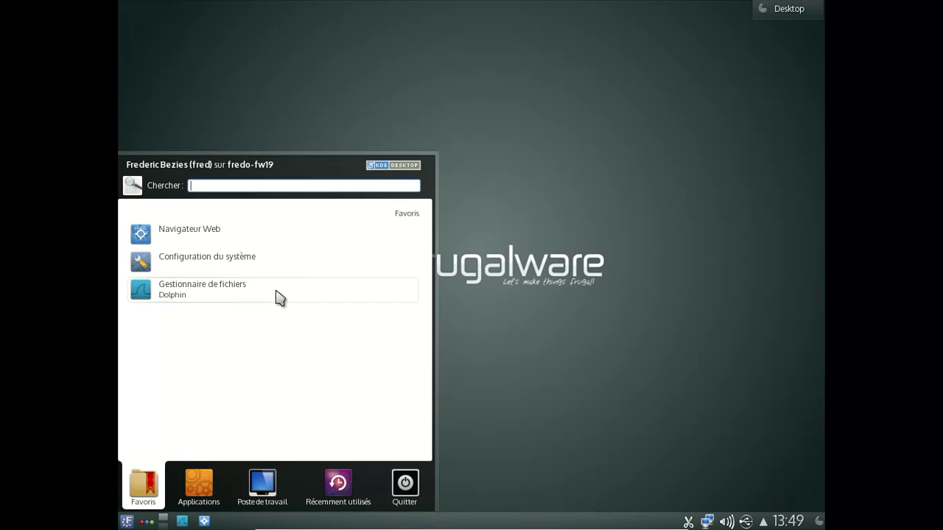
{"action": "left_click", "coordinate": [255, 234]}
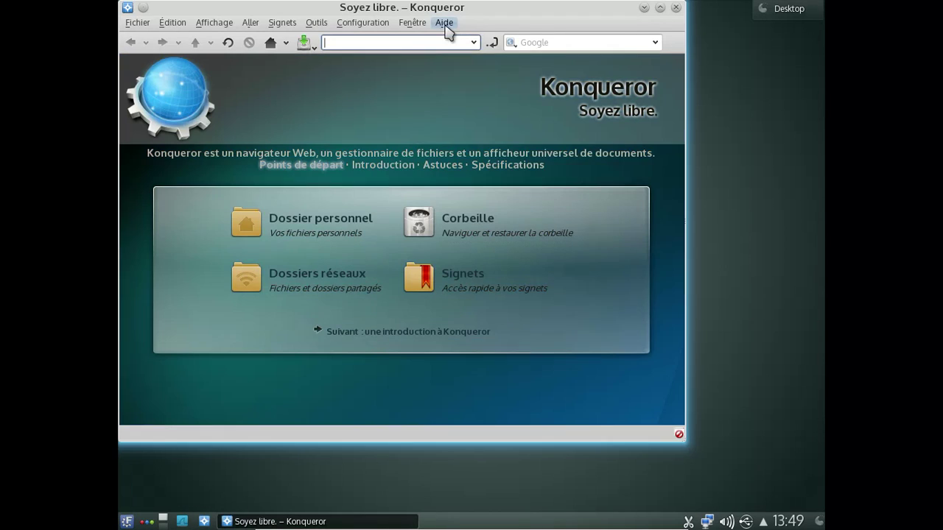
{"action": "left_click", "coordinate": [445, 27]}
{"action": "mouse_move", "coordinate": [428, 23]}
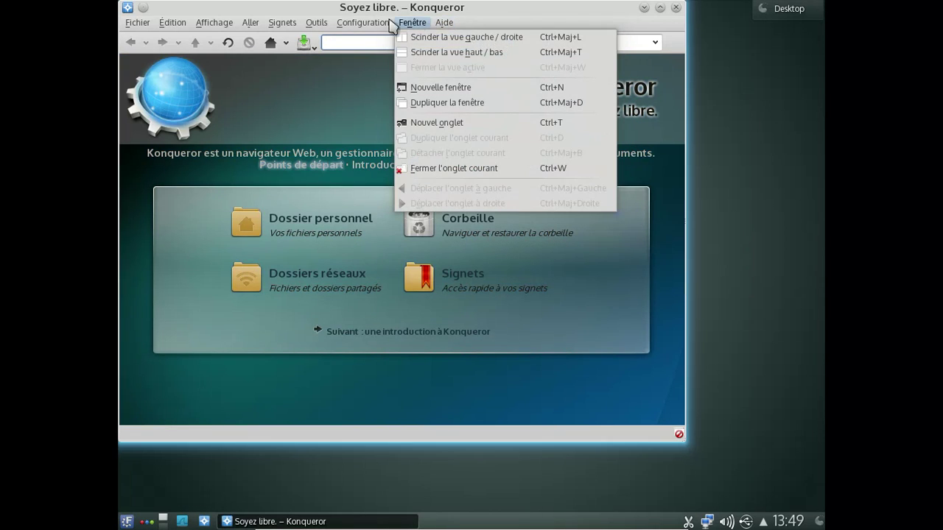
{"action": "mouse_move", "coordinate": [365, 24]}
{"action": "left_click", "coordinate": [392, 249]}
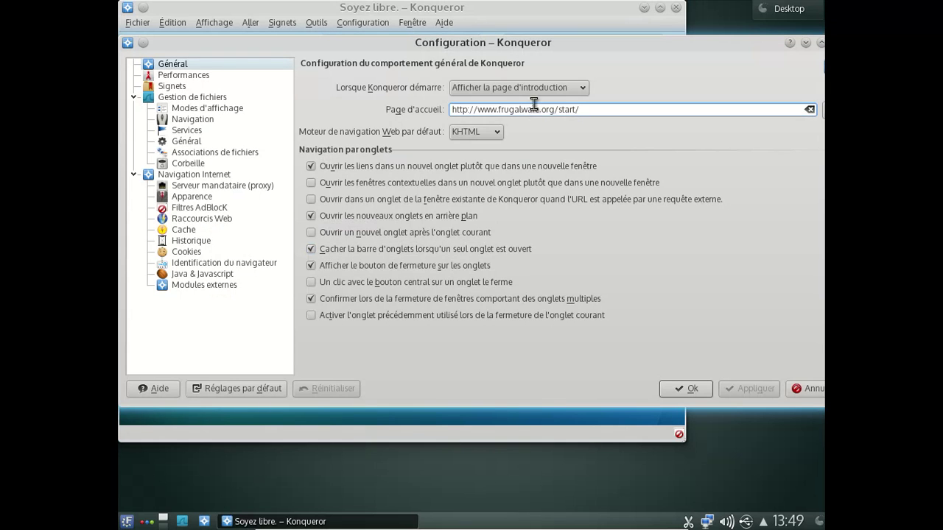
{"action": "left_click", "coordinate": [484, 133]}
{"action": "left_click", "coordinate": [471, 156]}
{"action": "left_click", "coordinate": [475, 156]}
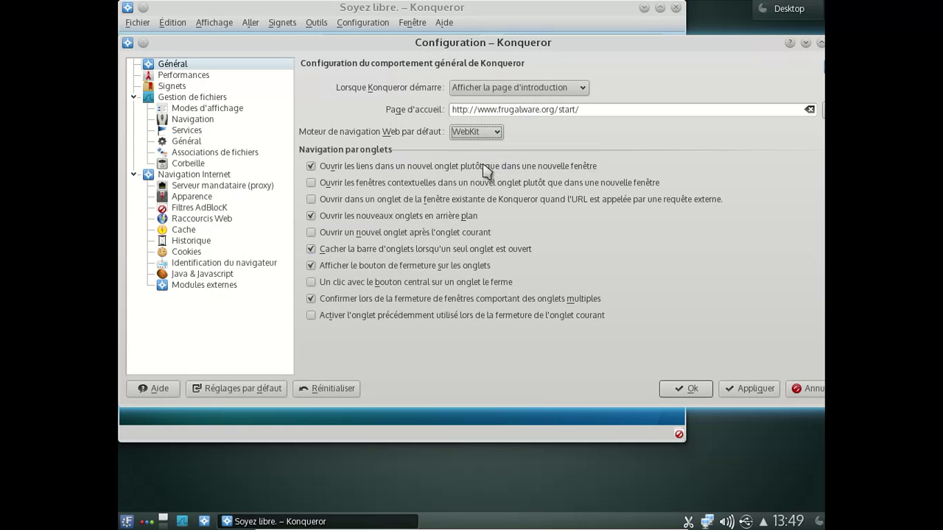
{"action": "left_click", "coordinate": [761, 389]}
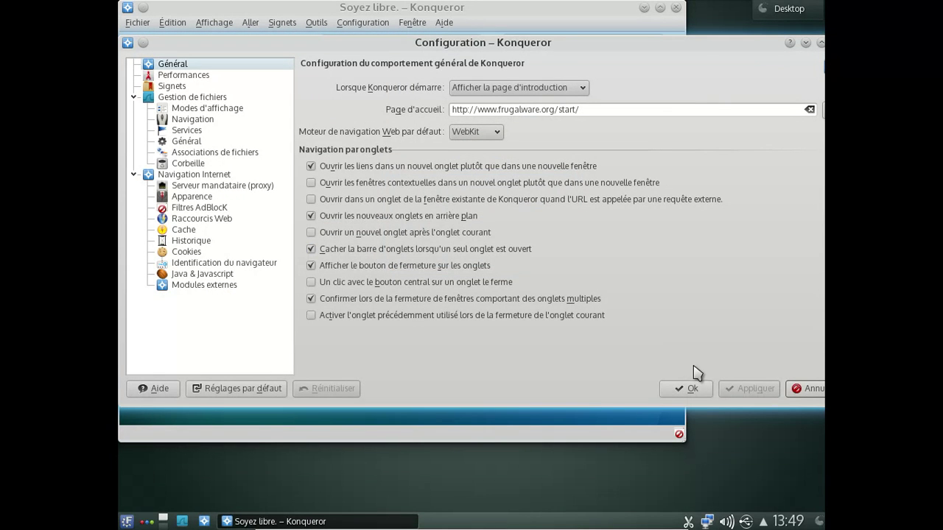
Run the HTML5 test found through a Google search for html5test.com, confirm the detected browser, and close Konqueror.
{"action": "left_click", "coordinate": [691, 389]}
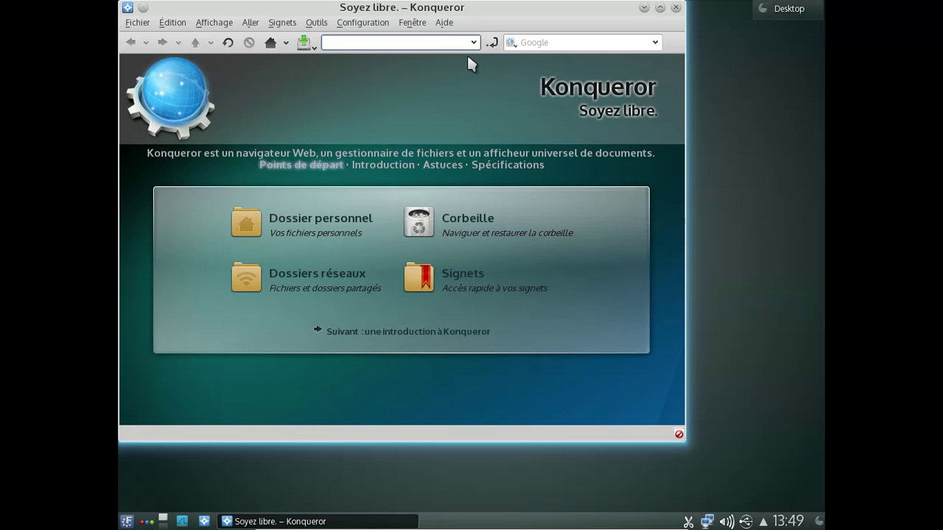
{"action": "left_click", "coordinate": [535, 44]}
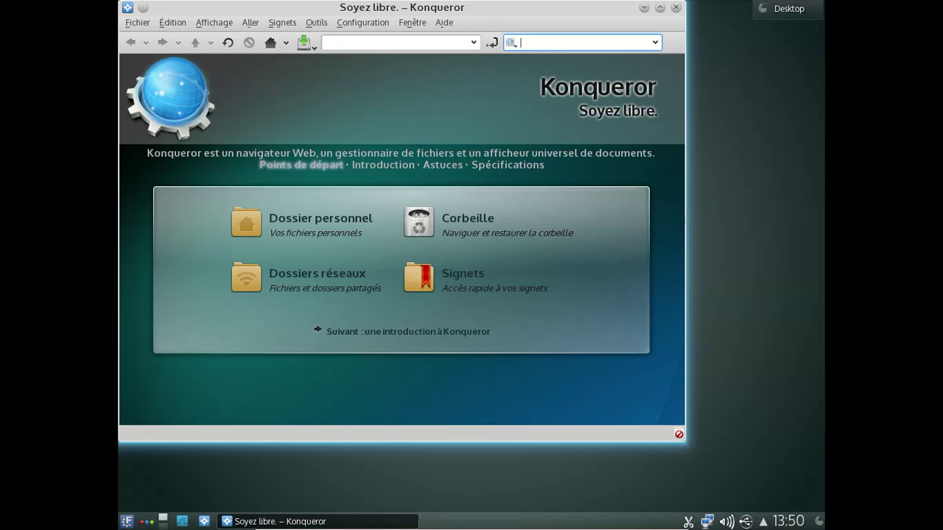
{"action": "type", "text": "html5test.com"}
{"action": "key", "text": "Return"}
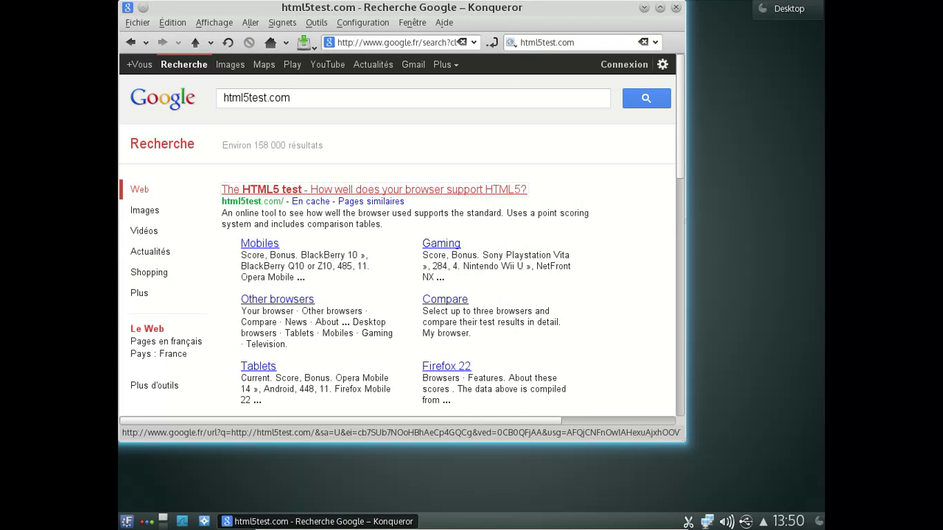
{"action": "left_click", "coordinate": [434, 190]}
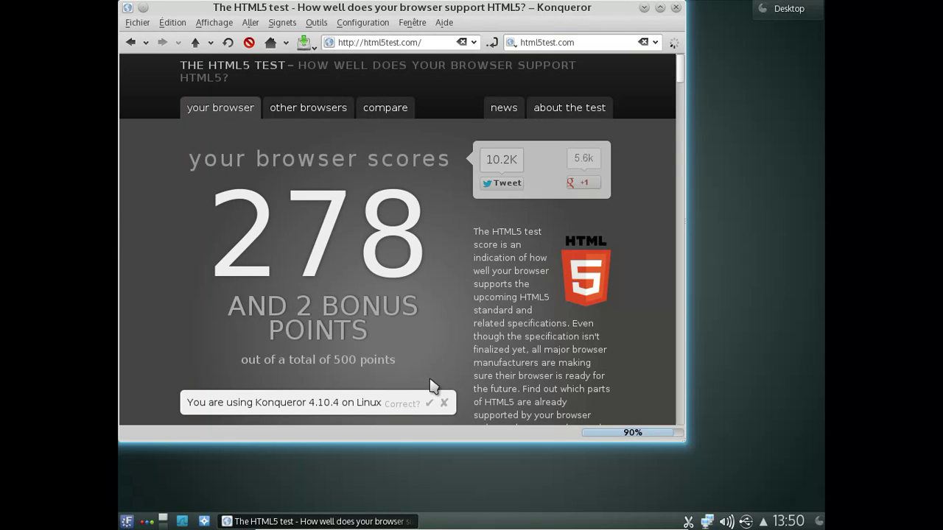
{"action": "left_click", "coordinate": [430, 403]}
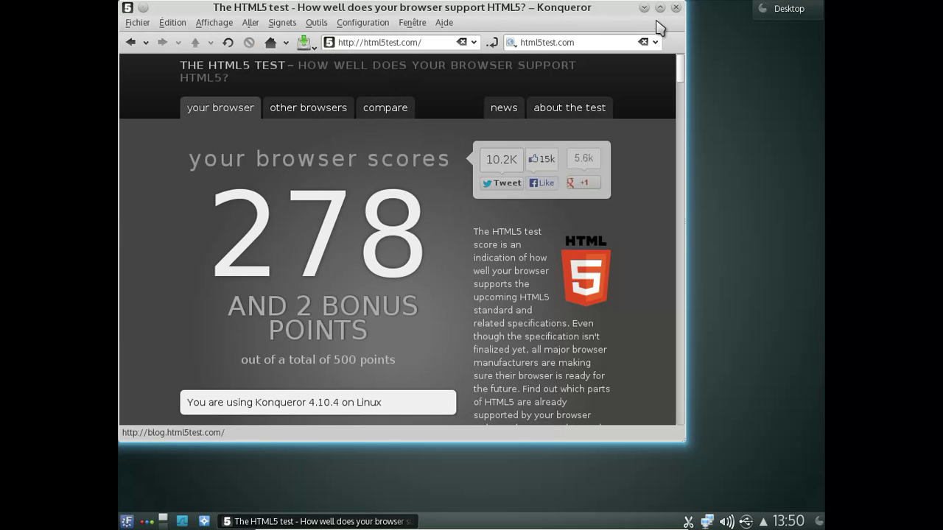
{"action": "left_click", "coordinate": [675, 7]}
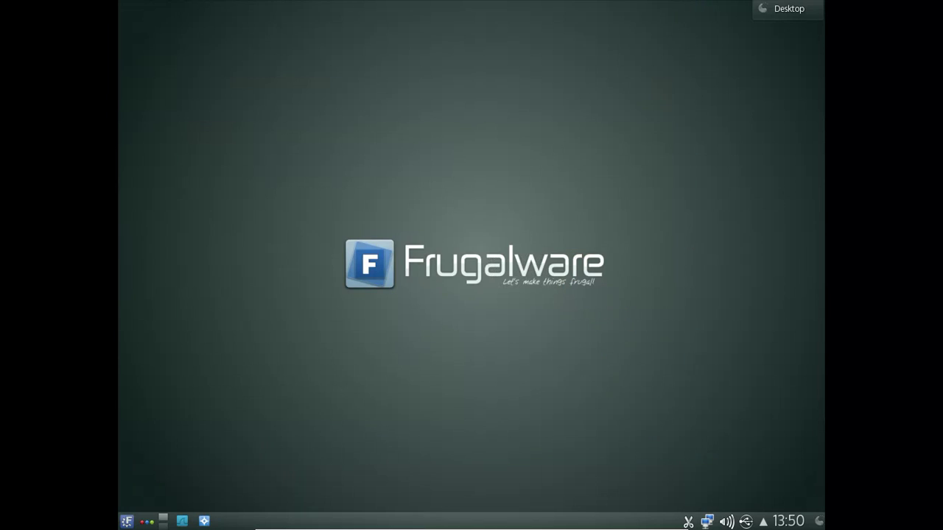
Open Centre d'informations from the Système applications, enlarge its window to view the hardware summary, and close it.
{"action": "left_click", "coordinate": [127, 522]}
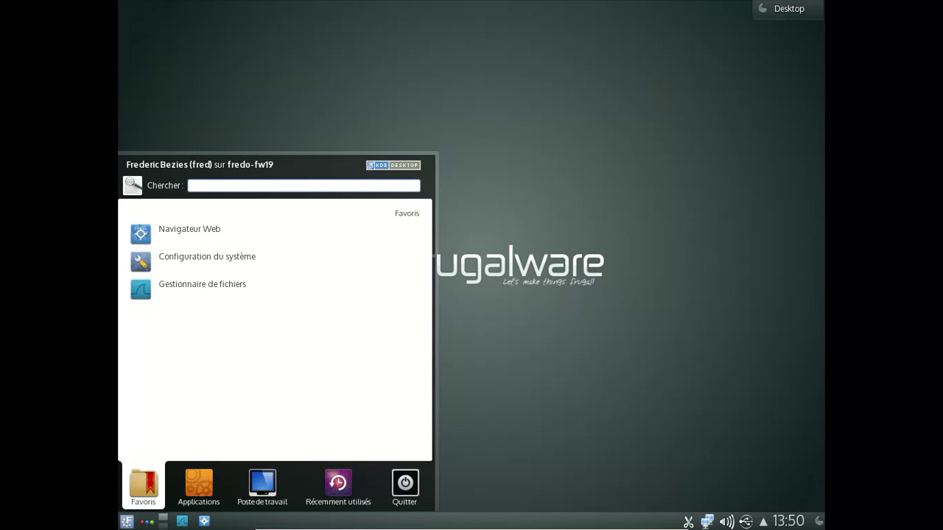
{"action": "mouse_move", "coordinate": [267, 484]}
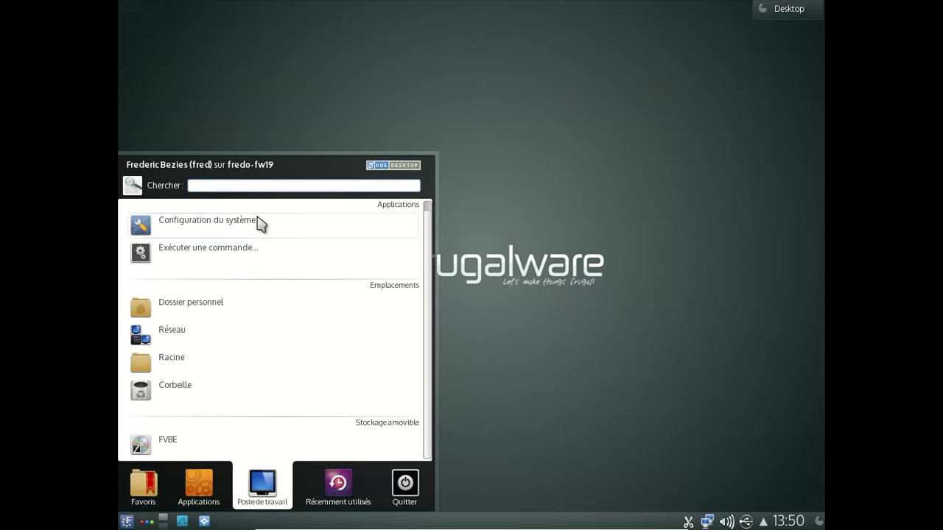
{"action": "mouse_move", "coordinate": [217, 485]}
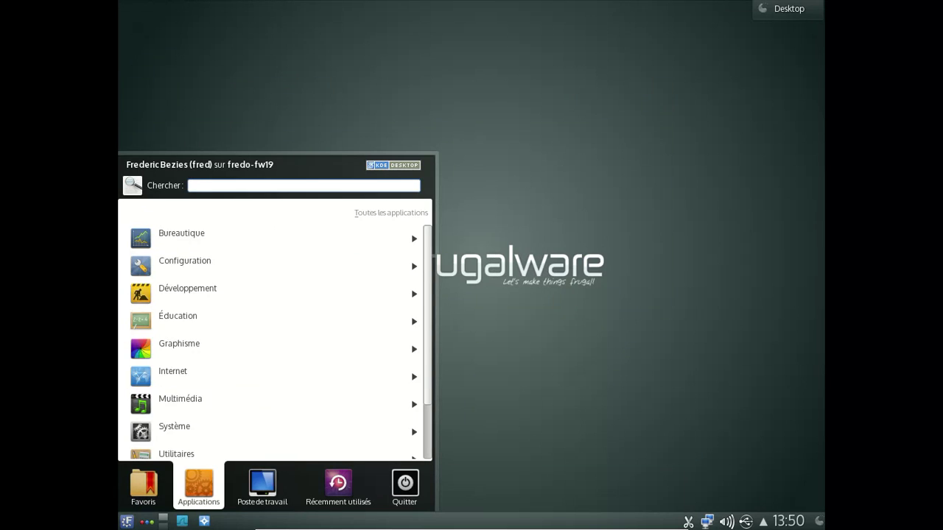
{"action": "left_click", "coordinate": [226, 422]}
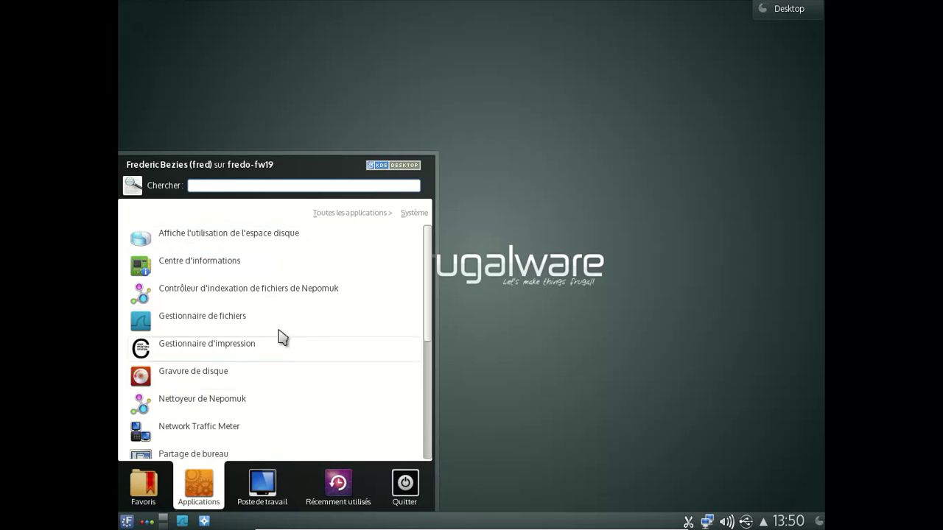
{"action": "left_click", "coordinate": [313, 271]}
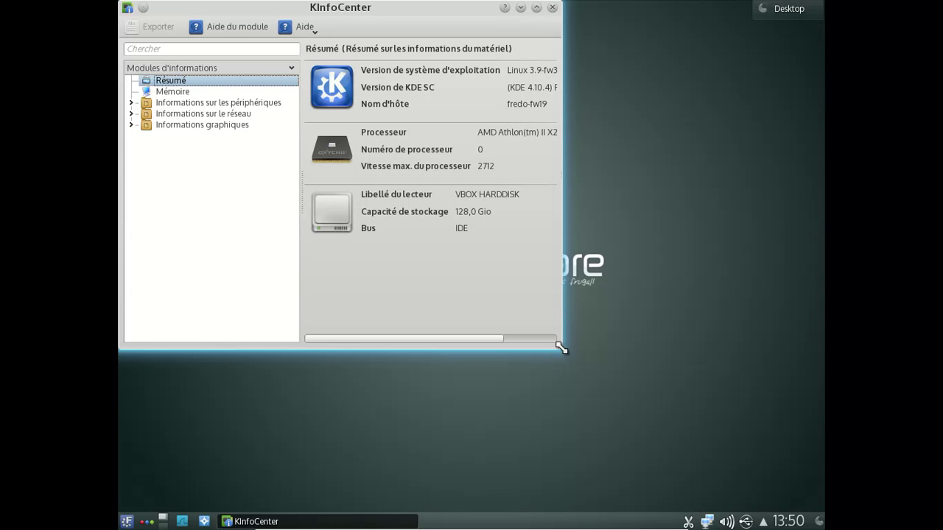
{"action": "left_click_drag", "start_coordinate": [561, 347], "coordinate": [697, 440]}
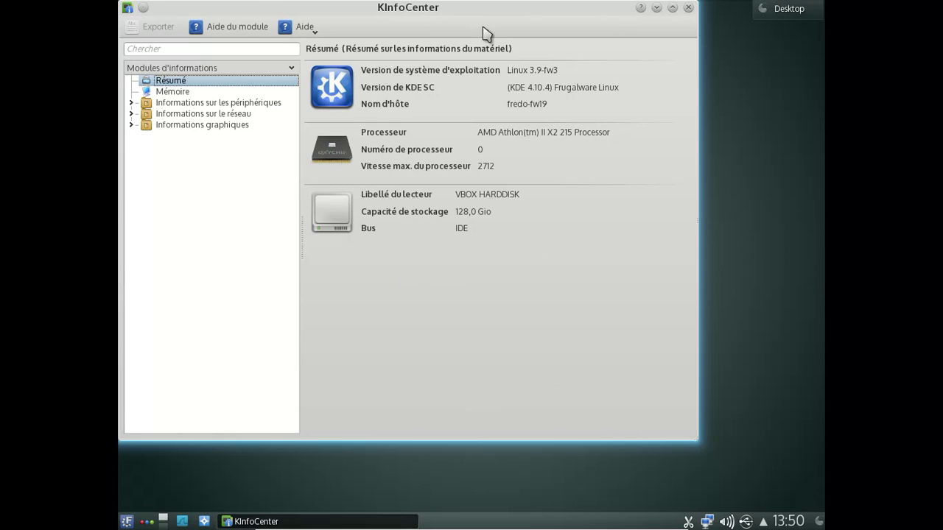
{"action": "left_click_drag", "start_coordinate": [419, 23], "coordinate": [494, 36]}
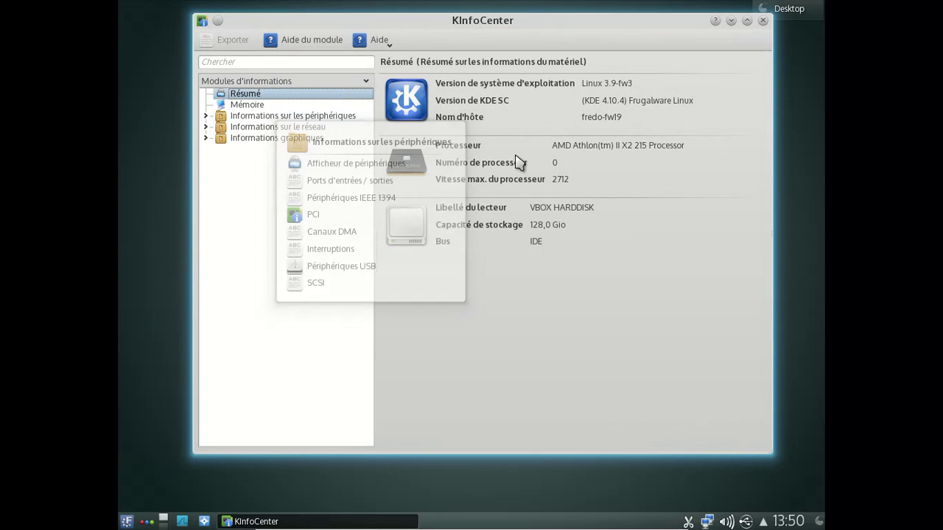
{"action": "left_click", "coordinate": [763, 20]}
Launch Konsole and try to install Firefox with sudo pacman -S firefox, entering the account password.
{"action": "left_click", "coordinate": [127, 521]}
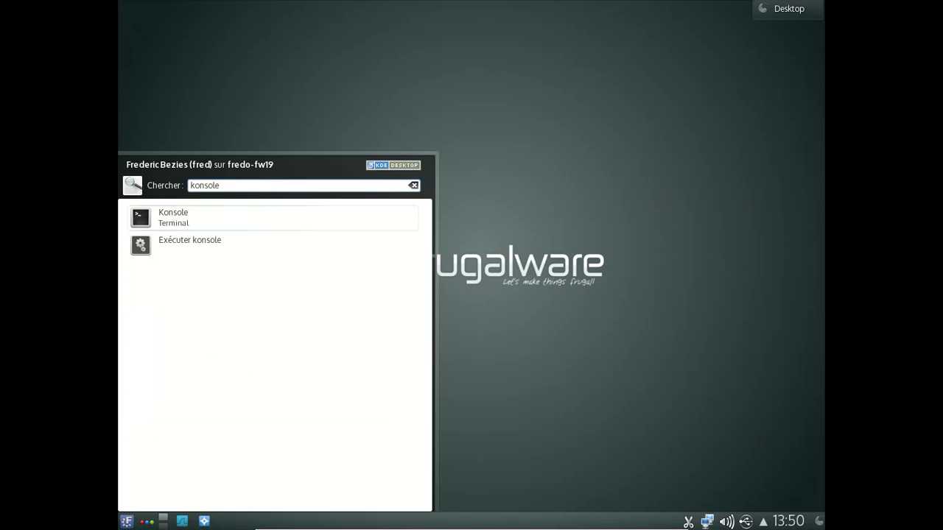
{"action": "key", "text": "Return"}
{"action": "type", "text": "sudo"}
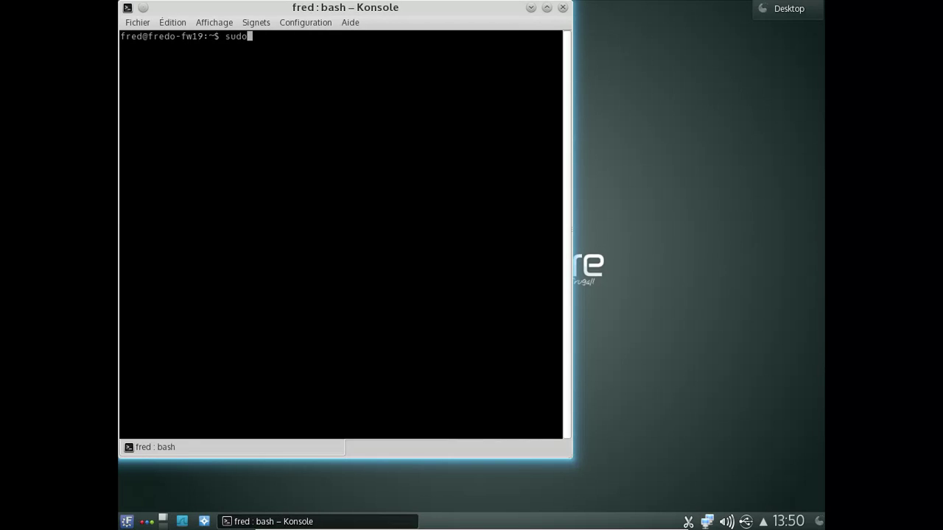
{"action": "type", "text": " pacman -S firefox"}
{"action": "key", "text": "Return"}
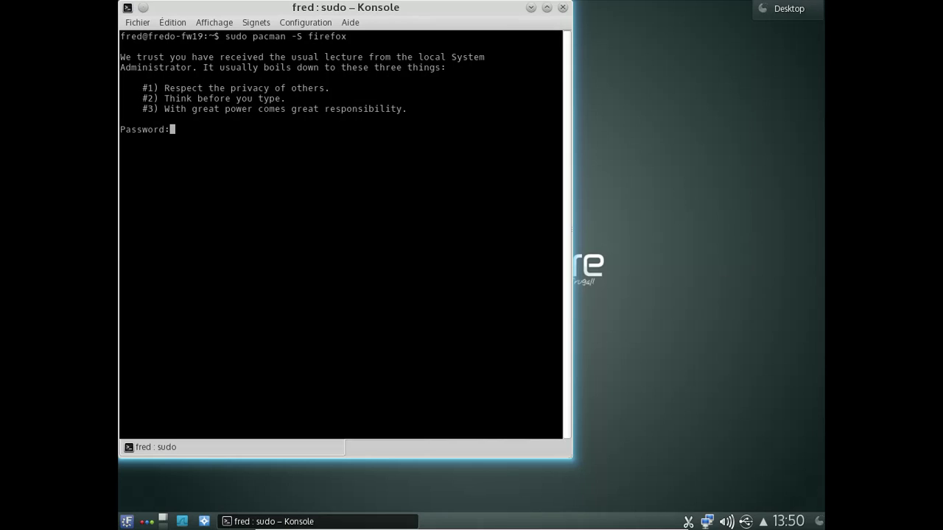
{"action": "key", "text": "Return"}
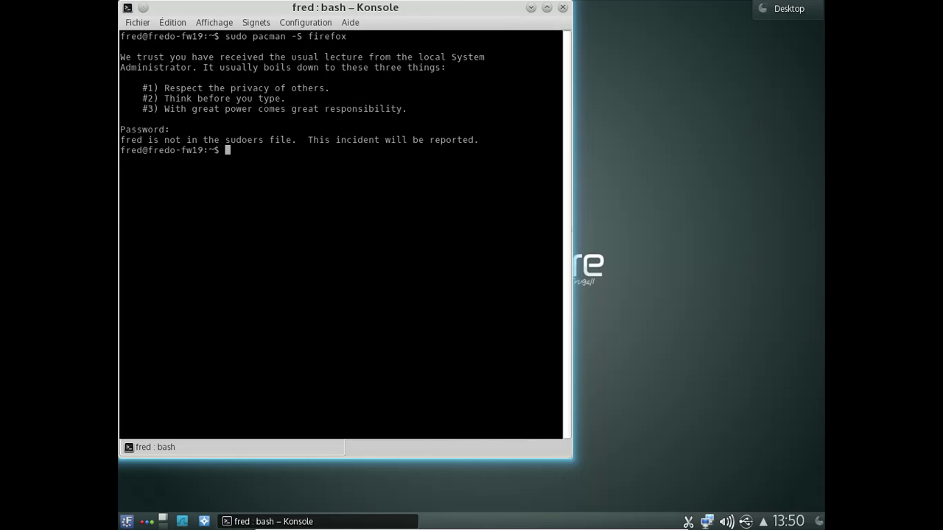
Switch to root with su, entering the root password, and install Firefox with pacman -S firefox, accepting the proposed packages.
{"action": "type", "text": "su"}
{"action": "key", "text": "Return"}
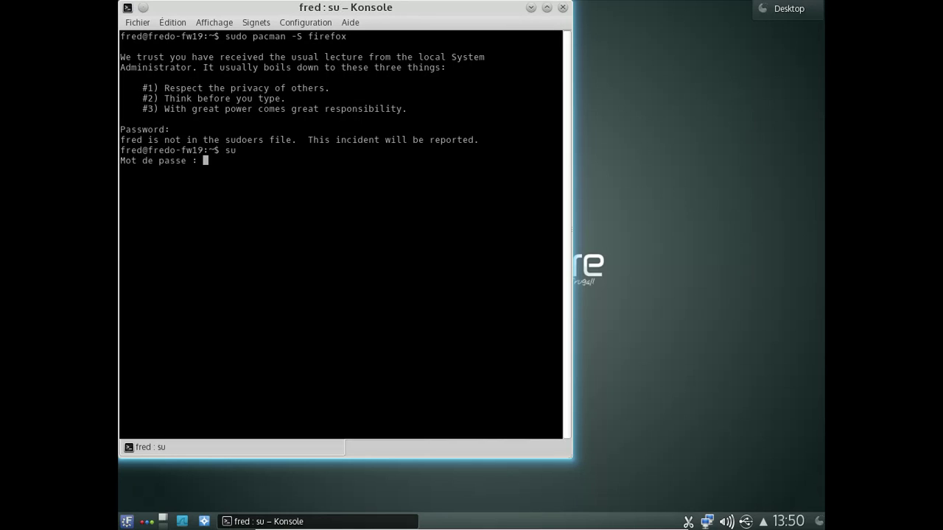
{"action": "key", "text": "Return"}
{"action": "type", "text": "pacman"}
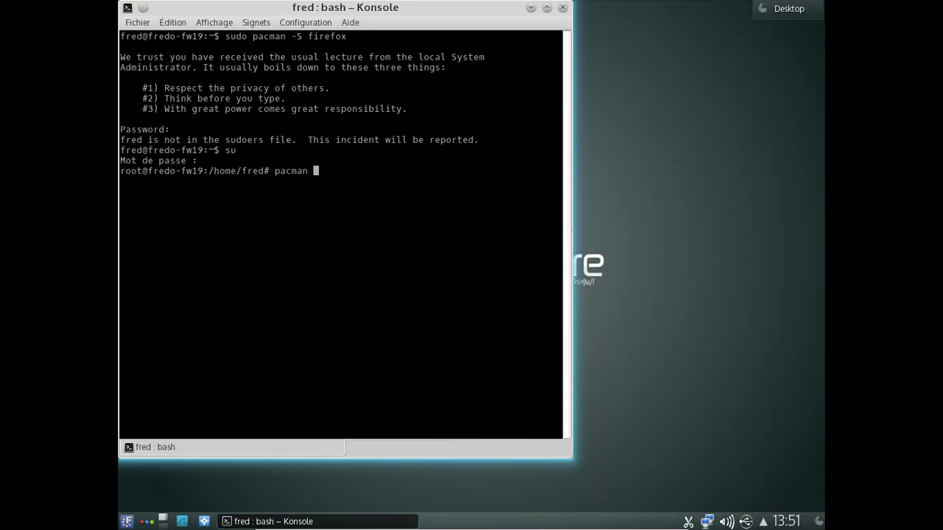
{"action": "type", "text": " -S firefox"}
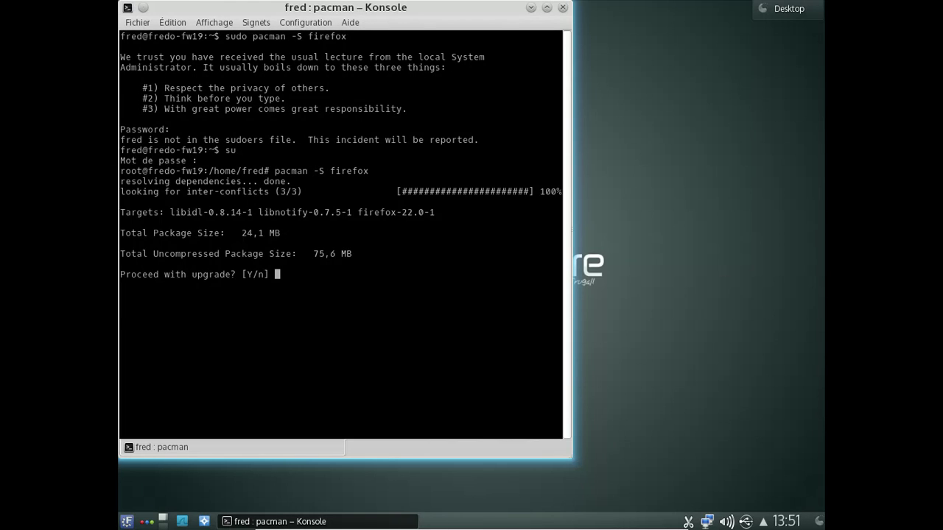
{"action": "key", "text": "Return"}
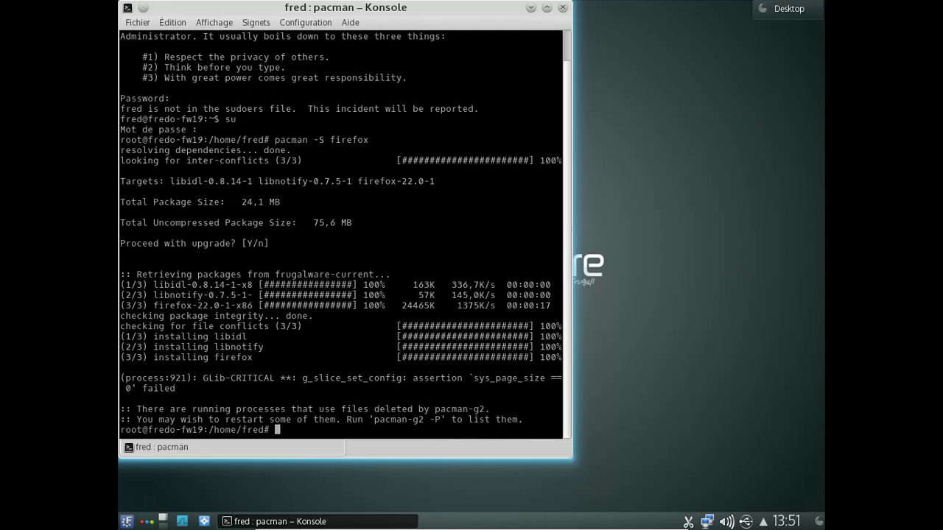
Try to install the French Firefox language package with pacman -S firefox-l10n-fr.
{"action": "key", "text": "Up"}
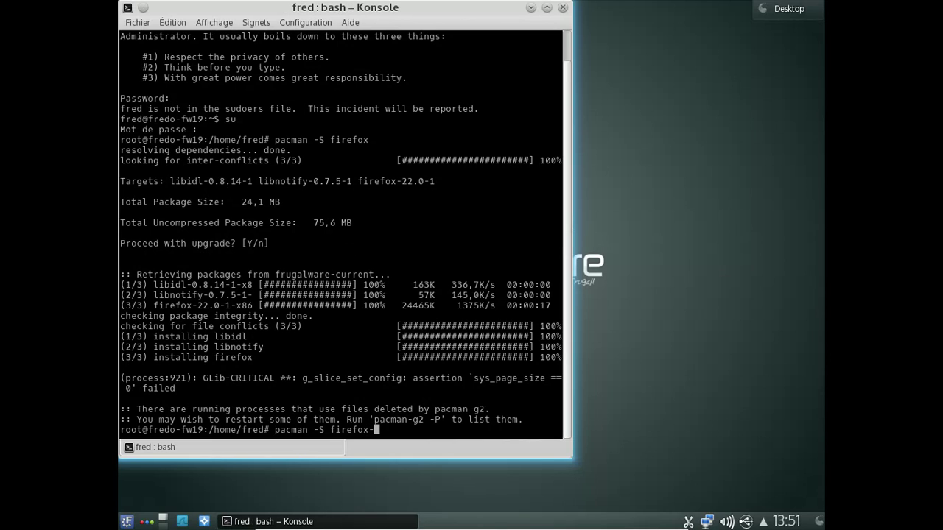
{"action": "type", "text": "-l10n-fr"}
{"action": "key", "text": "Return"}
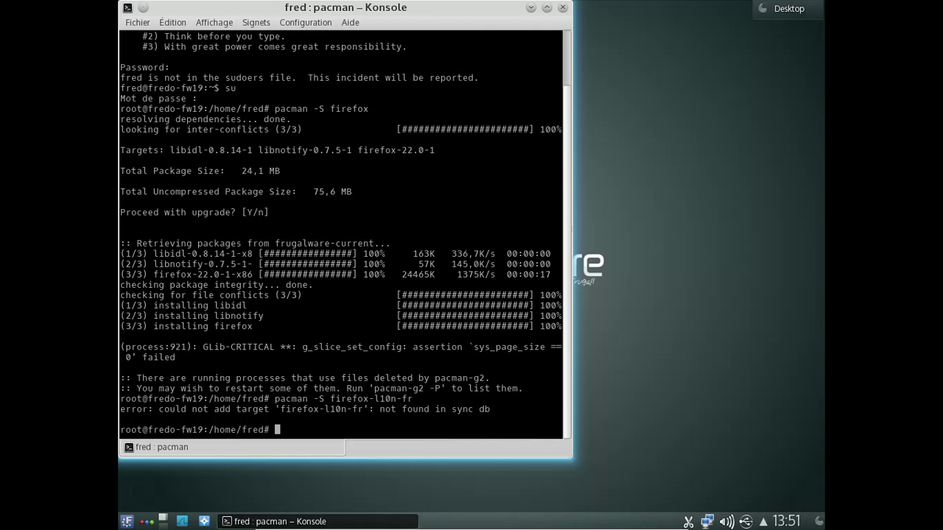
Install the French Firefox language package with pacman -S firefox-fr, accepting the installation.
{"action": "key", "text": "Up"}
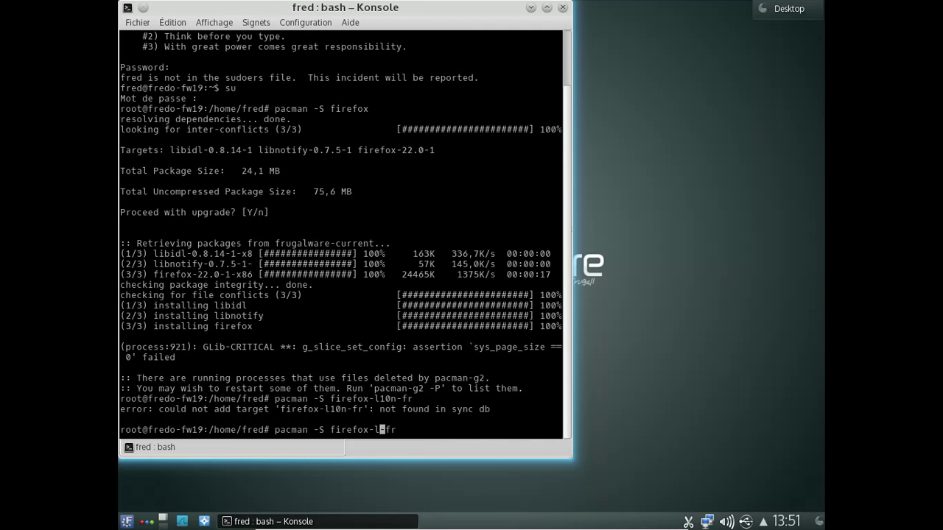
{"action": "key", "text": "Return"}
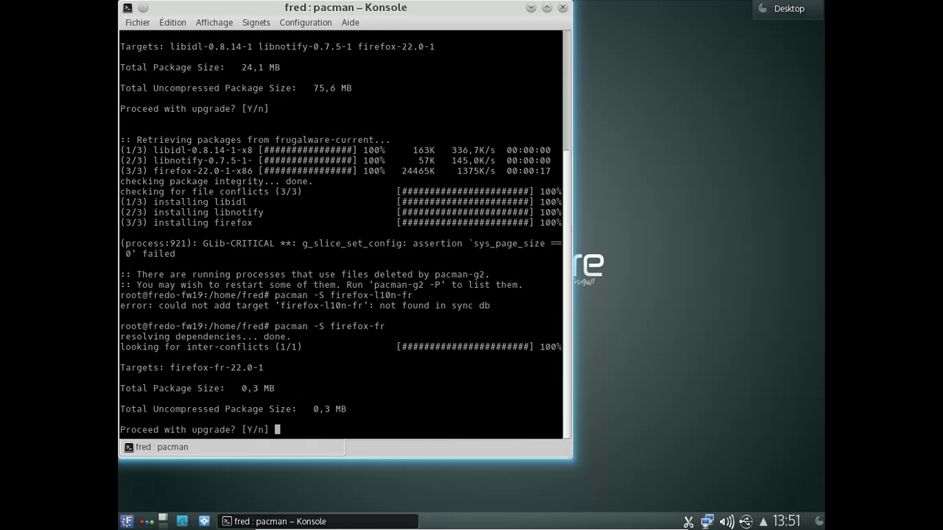
{"action": "key", "text": "Return"}
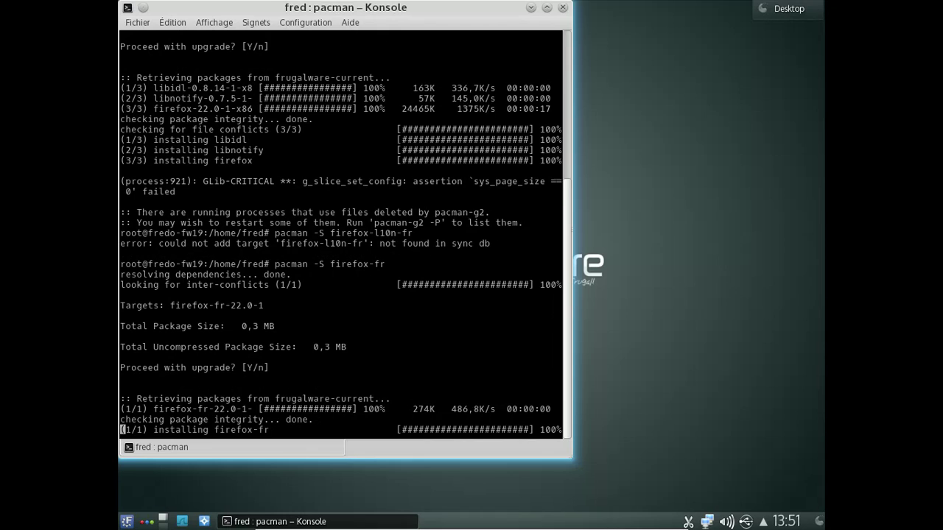
Exit the root session and close the Konsole terminal with exit.
{"action": "type", "text": "exit"}
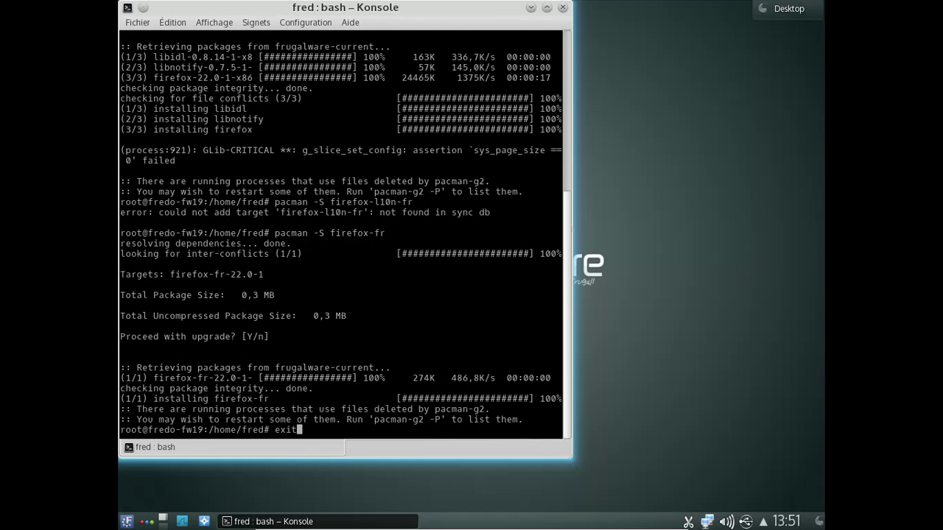
{"action": "key", "text": "Return"}
{"action": "type", "text": "exit"}
{"action": "key", "text": "Return"}
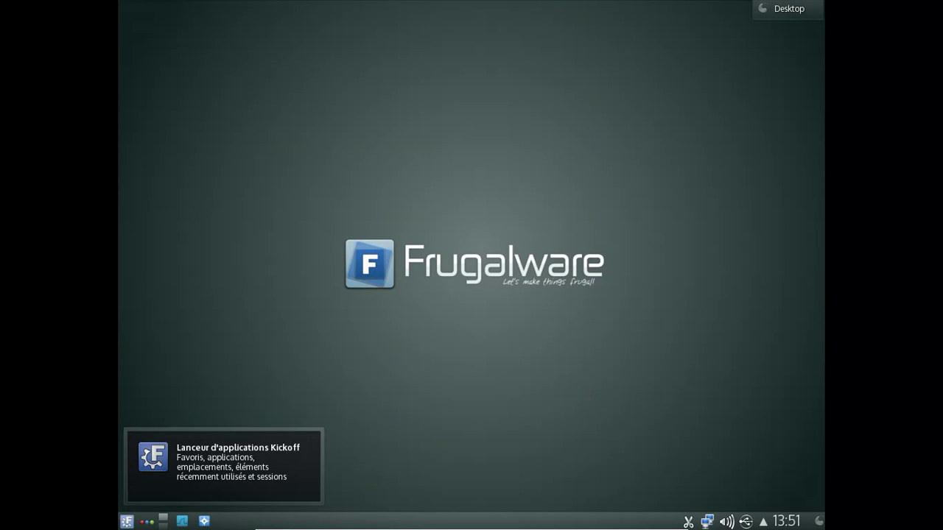
Launch Firefox from the Internet applications and decline making it the default browser.
{"action": "left_click", "coordinate": [127, 521]}
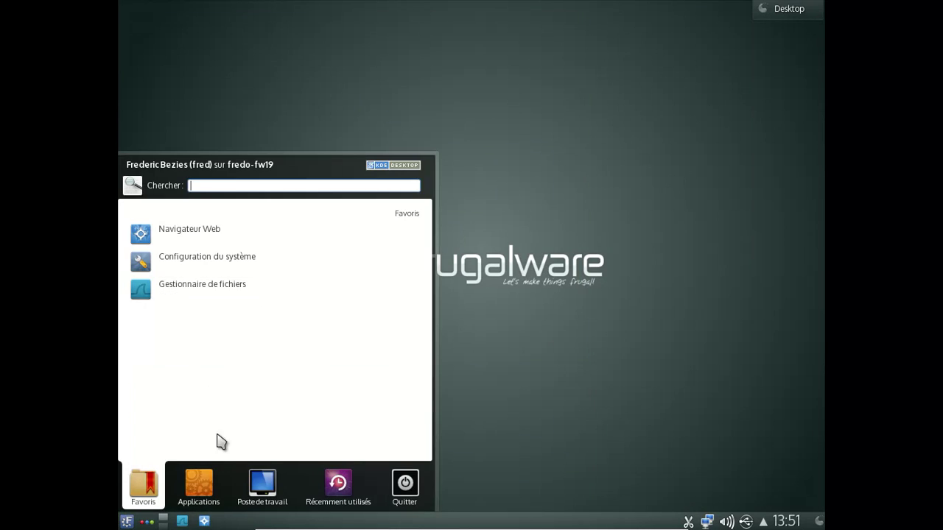
{"action": "left_click", "coordinate": [199, 479]}
{"action": "left_click", "coordinate": [177, 358]}
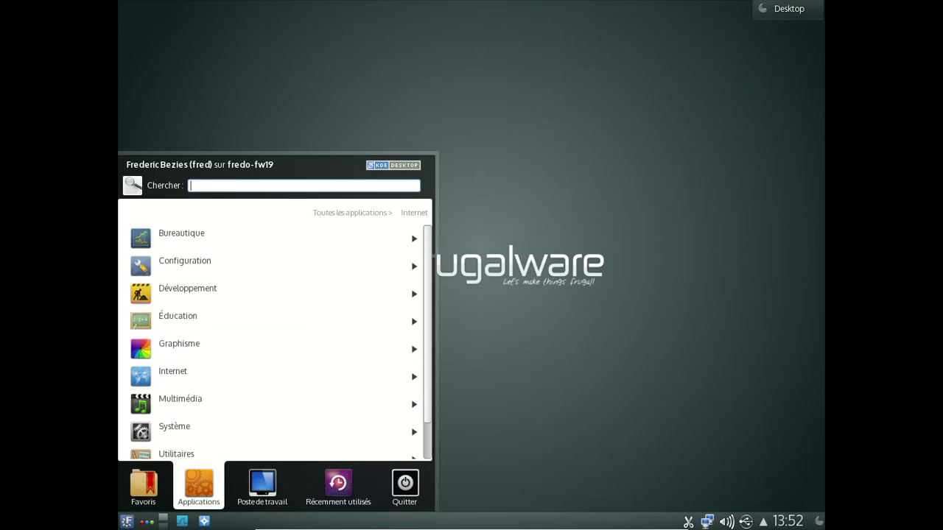
{"action": "left_click", "coordinate": [219, 379]}
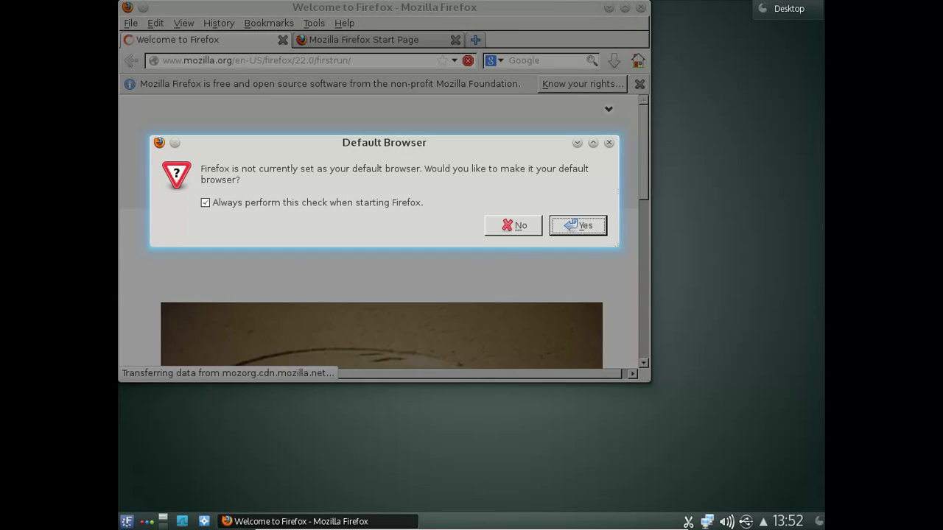
{"action": "left_click", "coordinate": [514, 226]}
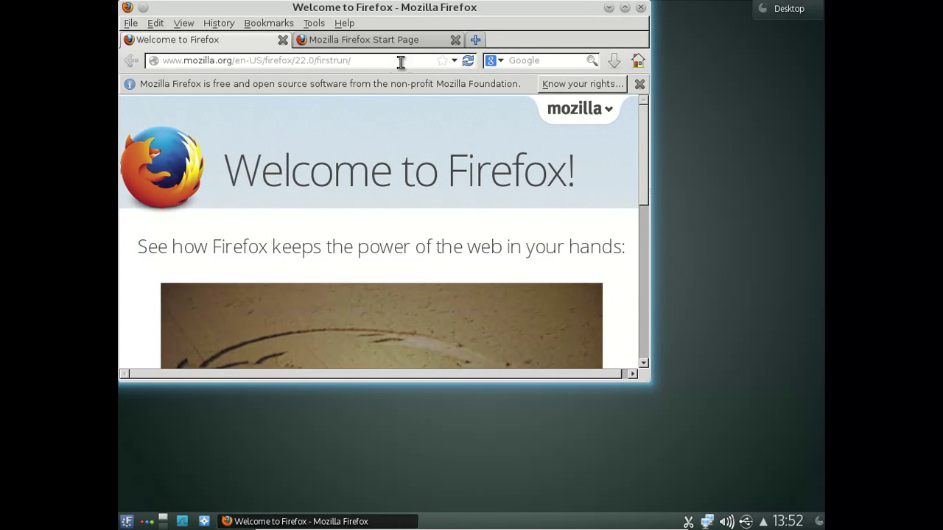
View Firefox's version information in the About Mozilla Firefox dialog and close the dialog.
{"action": "left_click", "coordinate": [351, 24]}
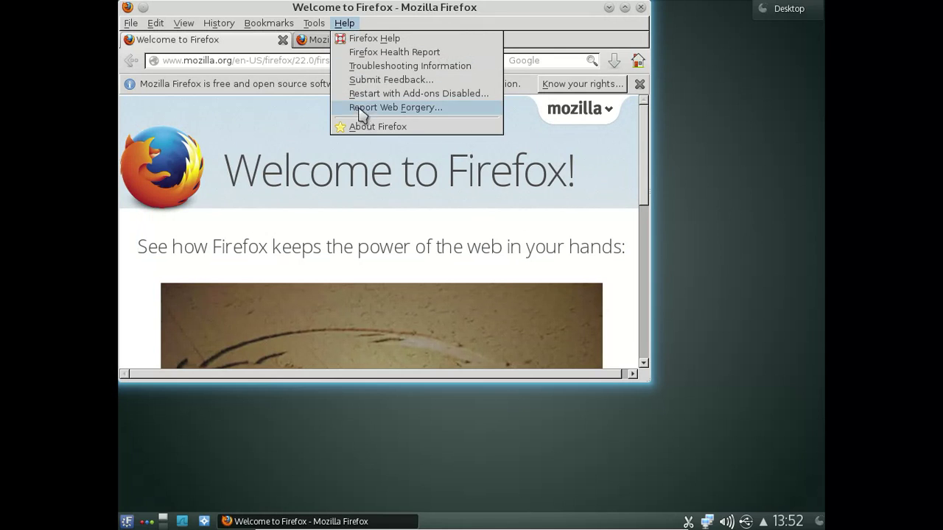
{"action": "left_click", "coordinate": [363, 126]}
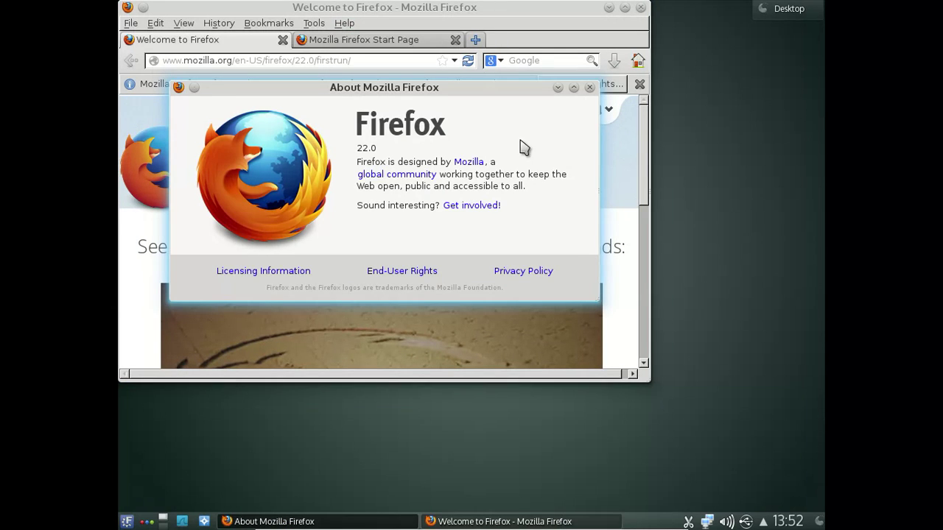
{"action": "left_click", "coordinate": [590, 88]}
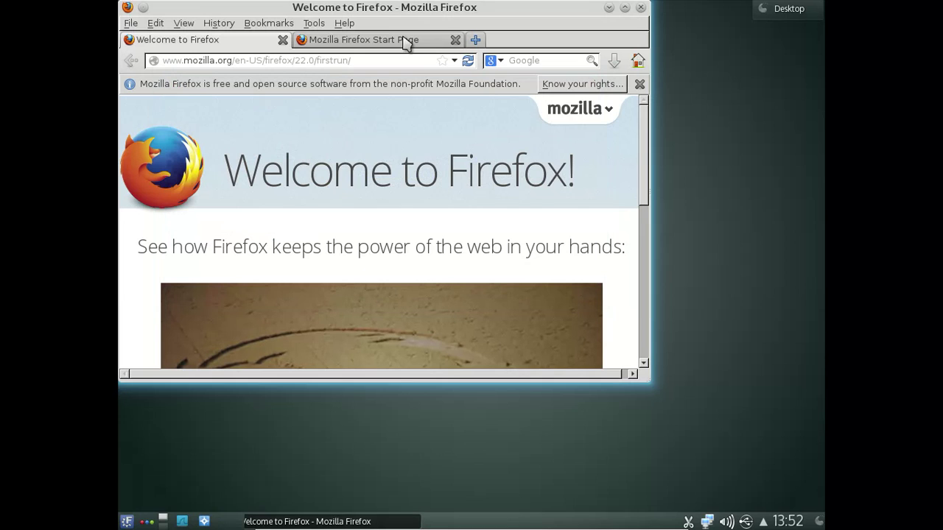
Enable the Français Language Pack in Firefox's Add-ons Manager and check the services category.
{"action": "left_click", "coordinate": [314, 20]}
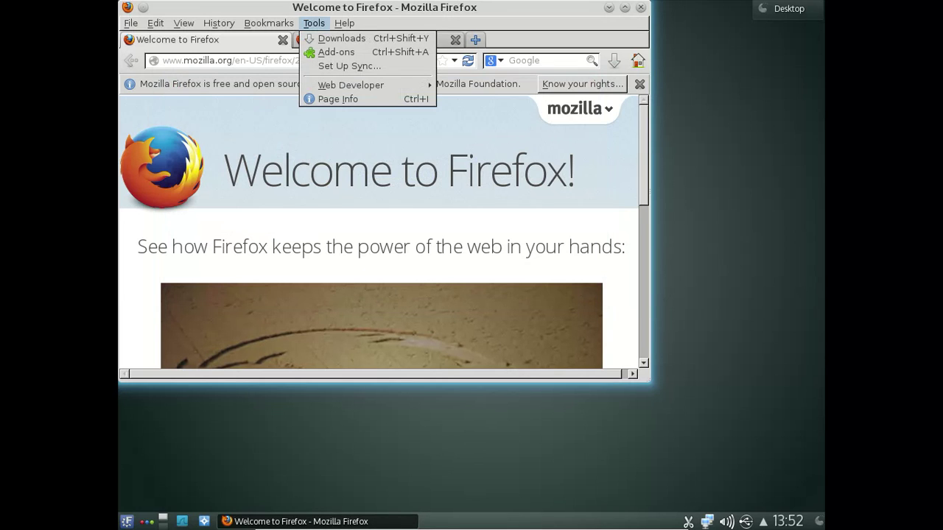
{"action": "left_click", "coordinate": [333, 53]}
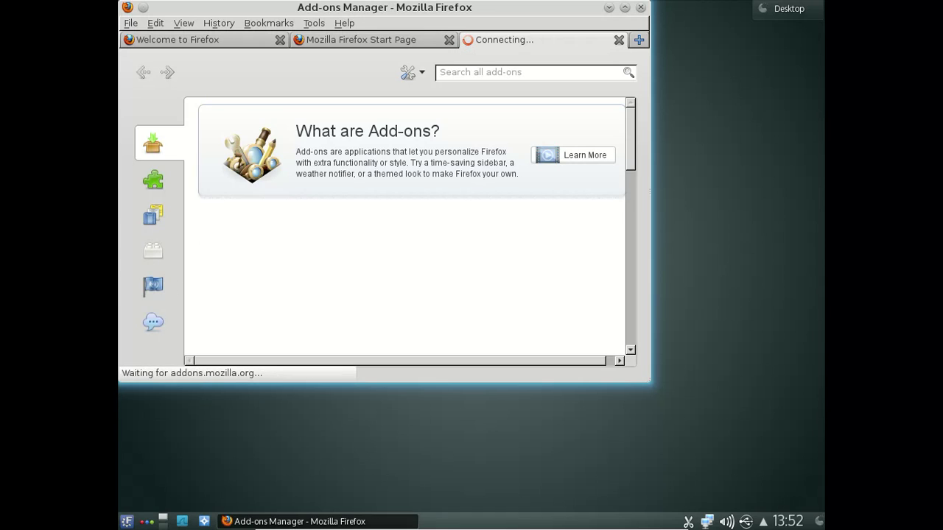
{"action": "left_click", "coordinate": [152, 285]}
{"action": "left_click", "coordinate": [601, 130]}
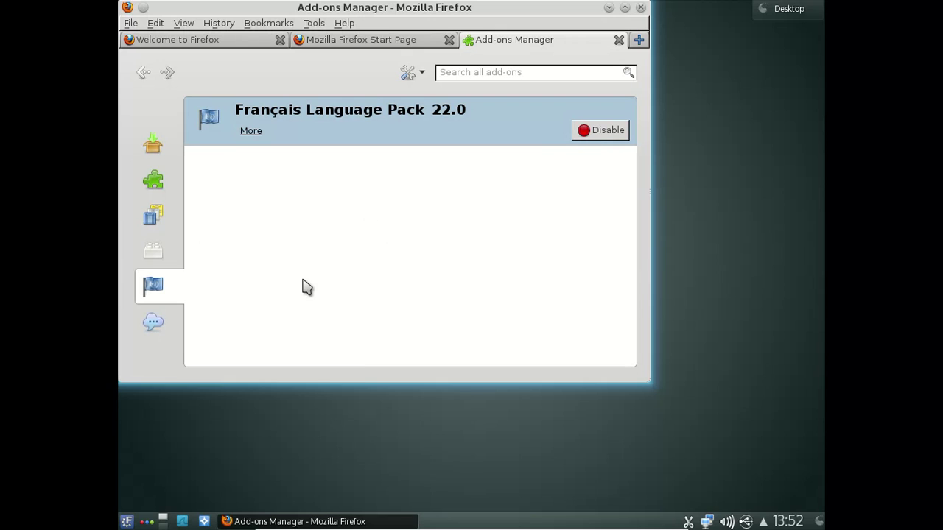
{"action": "left_click", "coordinate": [164, 324]}
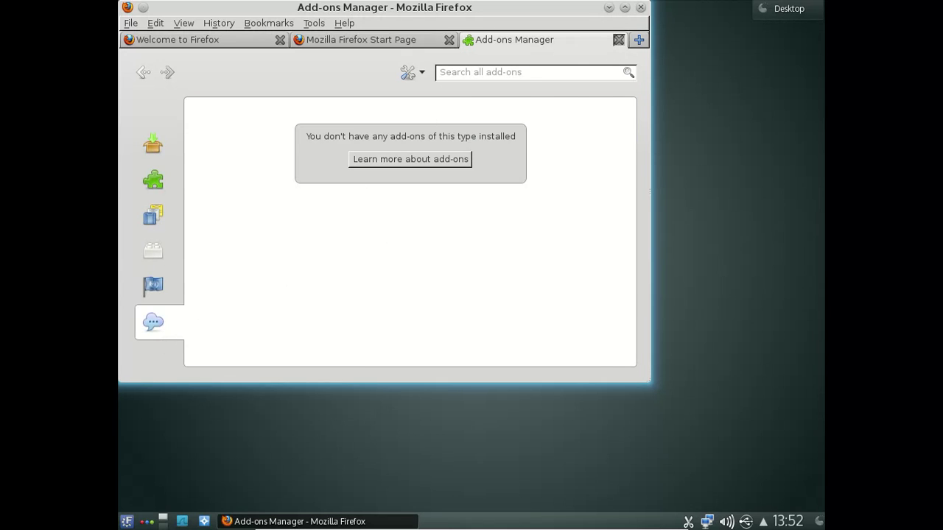
Close the Add-ons Manager tab and quit Firefox, confirming the closure of the remaining tabs.
{"action": "left_click", "coordinate": [618, 40]}
{"action": "left_click", "coordinate": [641, 6]}
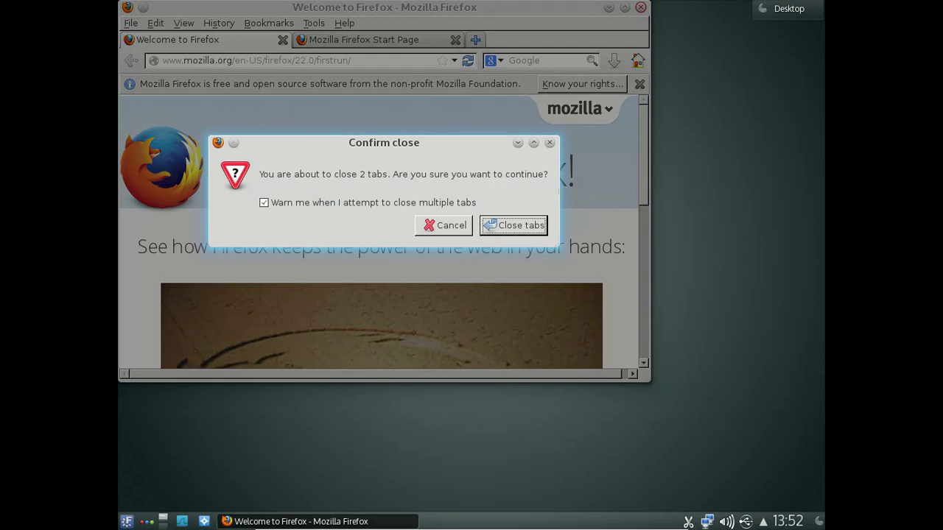
{"action": "left_click", "coordinate": [491, 229]}
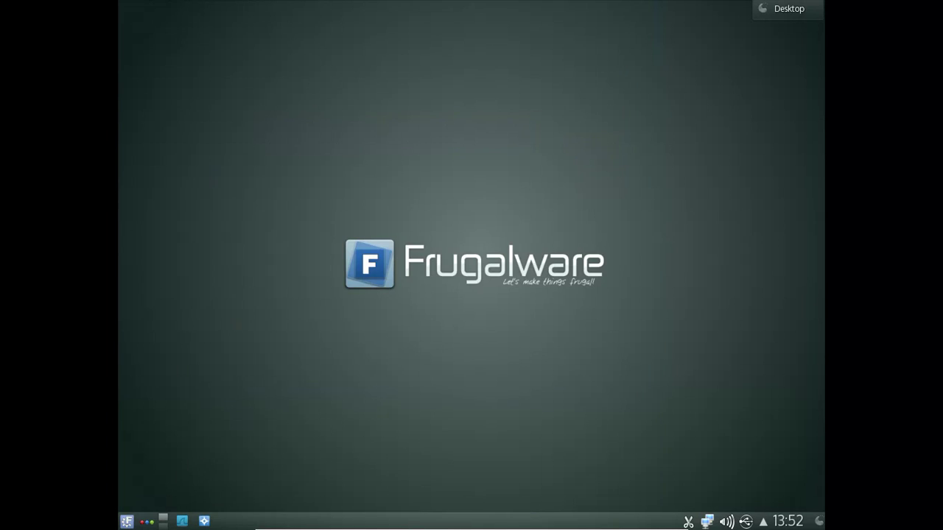
Relaunch Firefox from the Internet applications and accept making it the default browser.
{"action": "left_click", "coordinate": [127, 521]}
{"action": "left_click", "coordinate": [199, 486]}
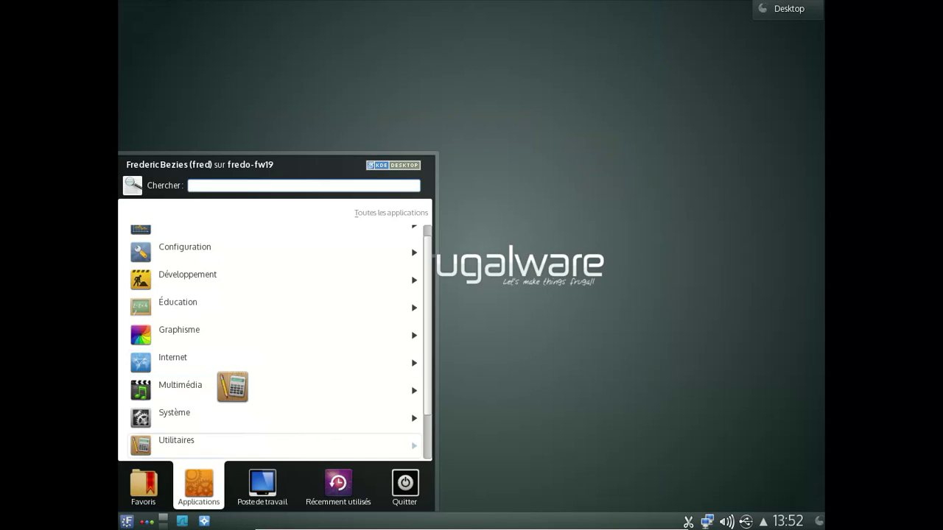
{"action": "left_click", "coordinate": [197, 367]}
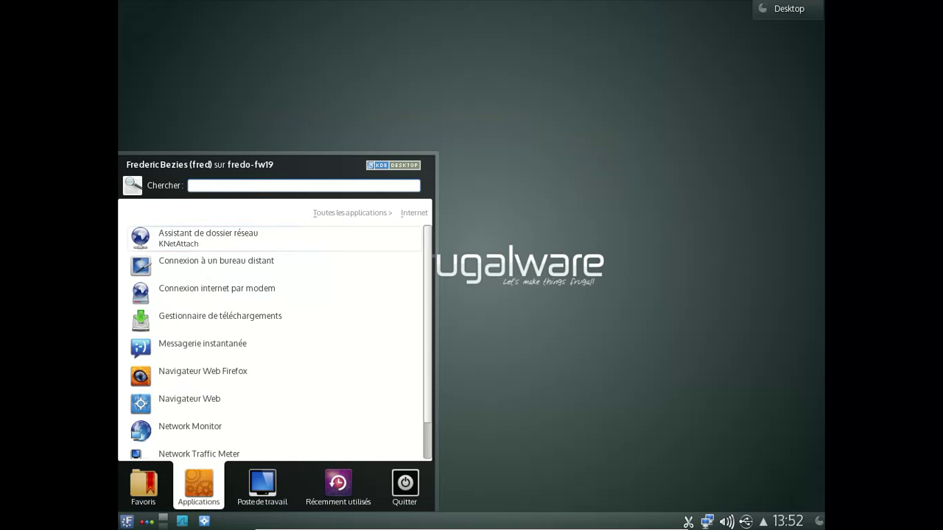
{"action": "left_click", "coordinate": [189, 381]}
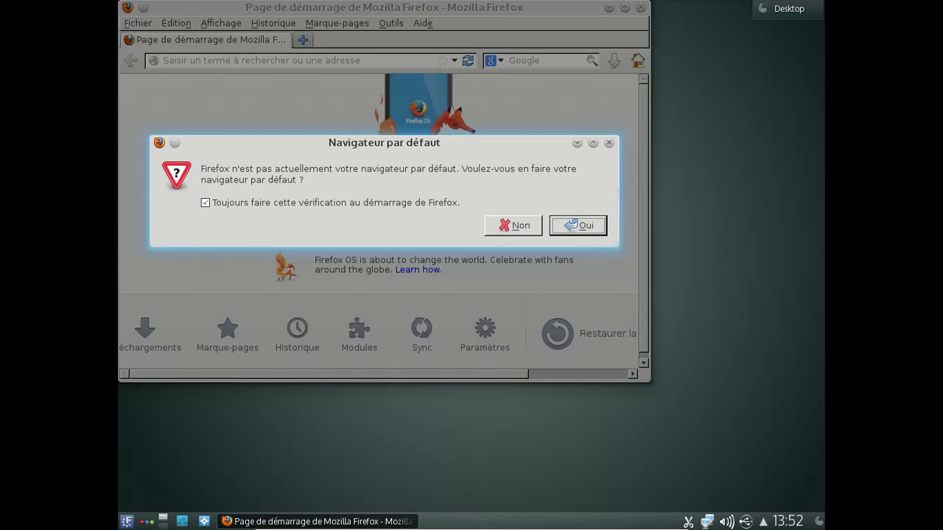
{"action": "left_click", "coordinate": [577, 225]}
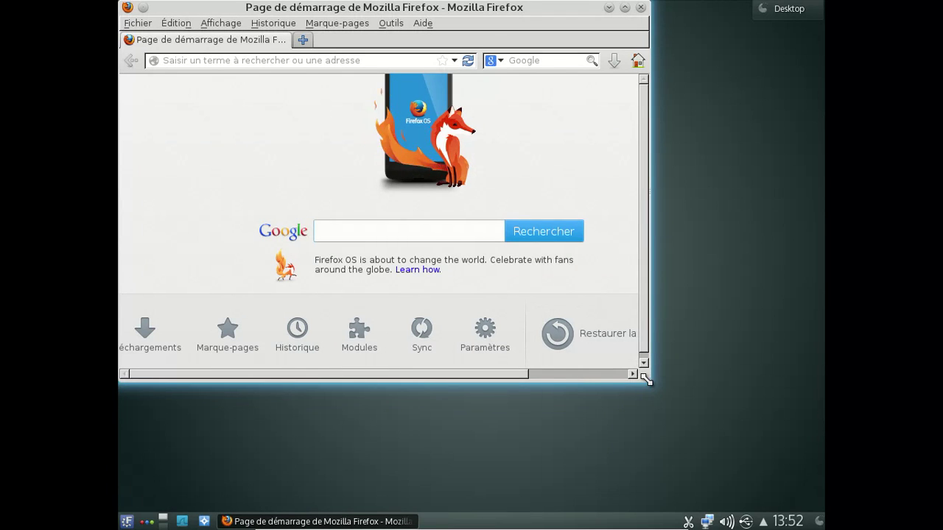
Enlarge the Firefox window and hide its menu bar.
{"action": "left_click_drag", "start_coordinate": [645, 379], "coordinate": [747, 436]}
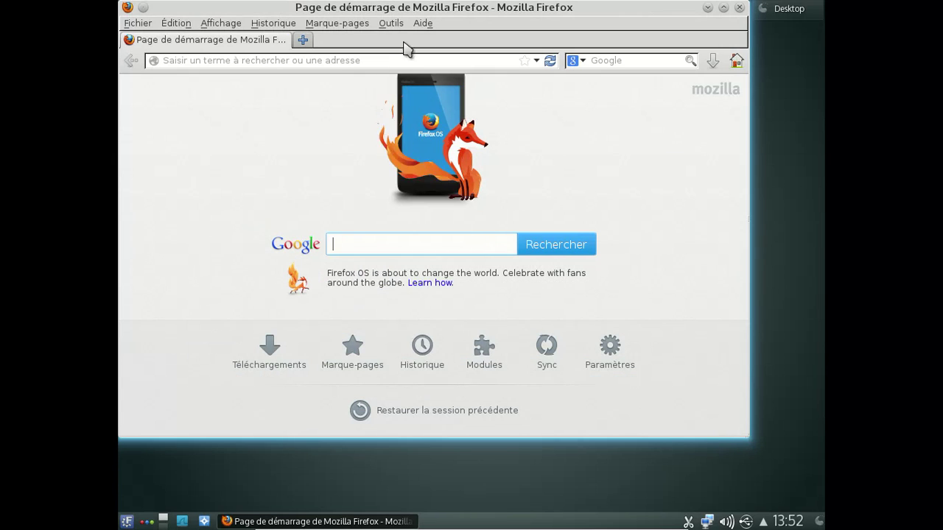
{"action": "right_click", "coordinate": [448, 28]}
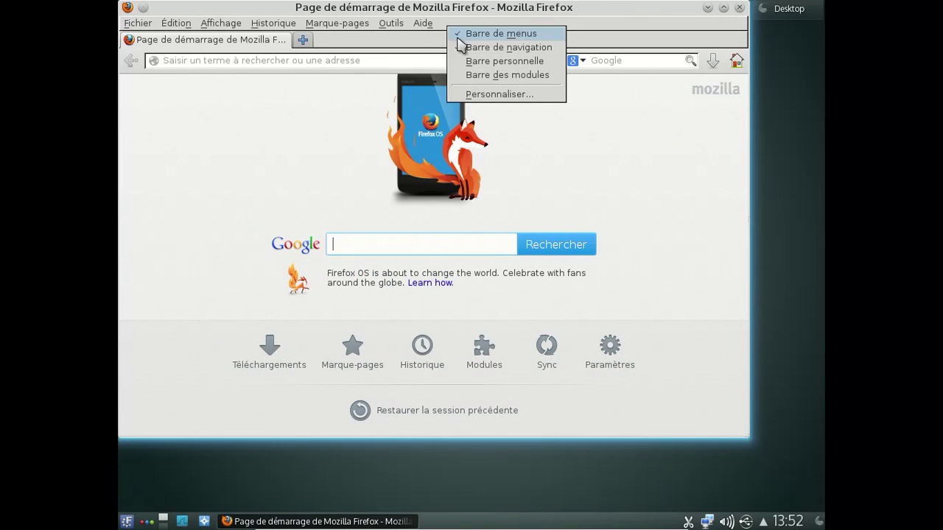
{"action": "left_click", "coordinate": [501, 33]}
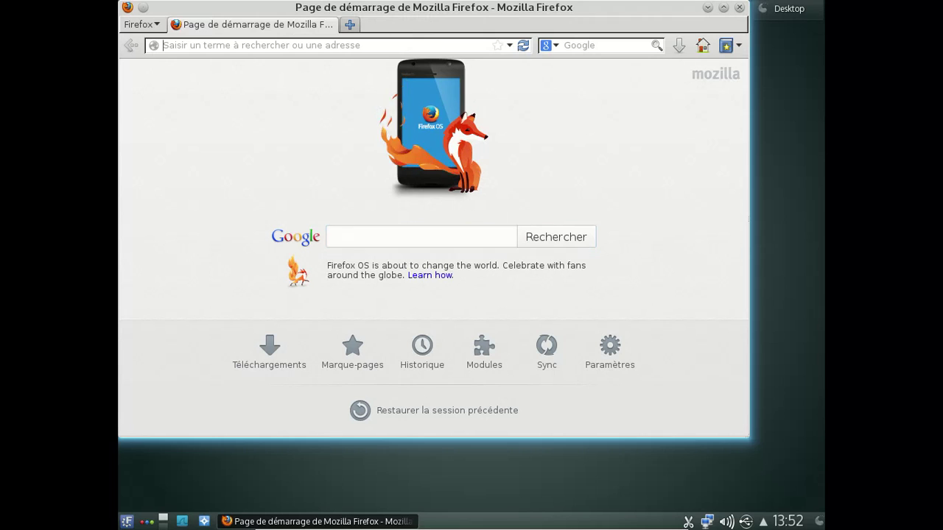
Load html5test.com, examine Firefox's HTML5 test results and close the browser.
{"action": "type", "text": "html"}
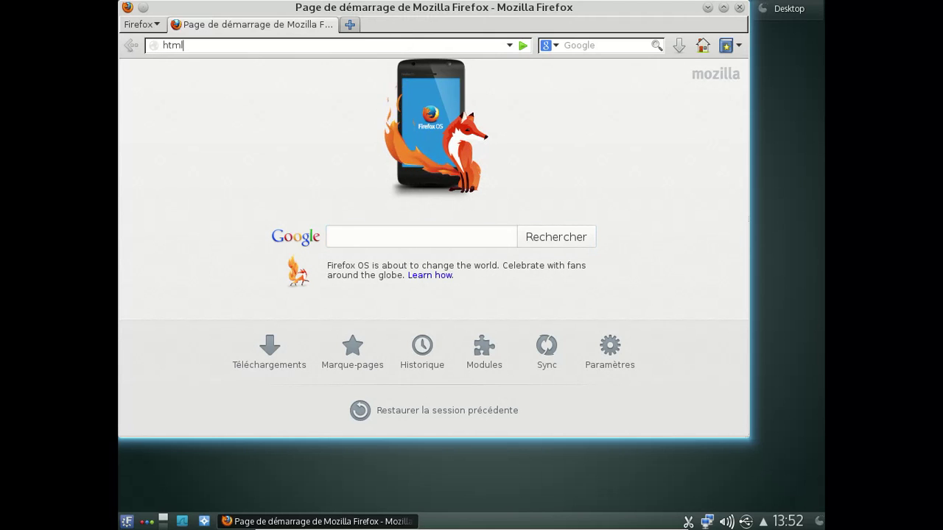
{"action": "type", "text": "5test.c"}
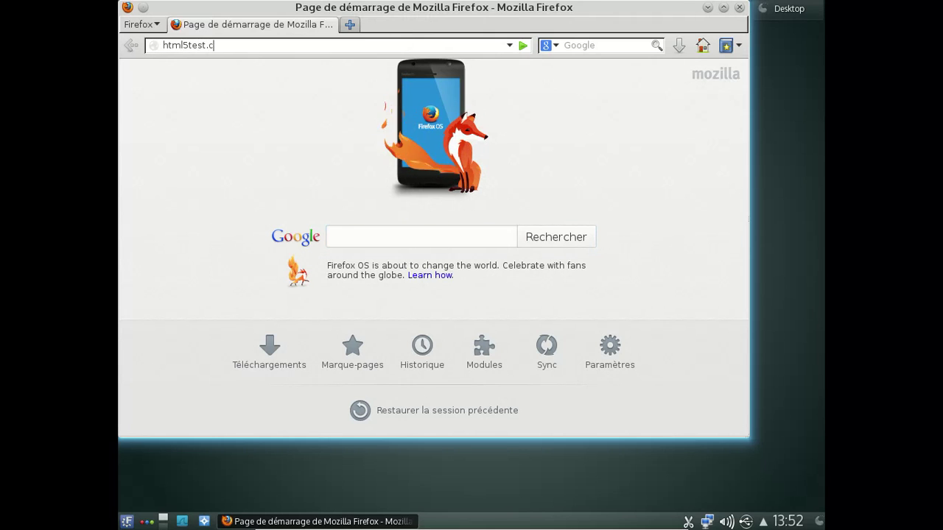
{"action": "type", "text": "om"}
{"action": "key", "text": "Return"}
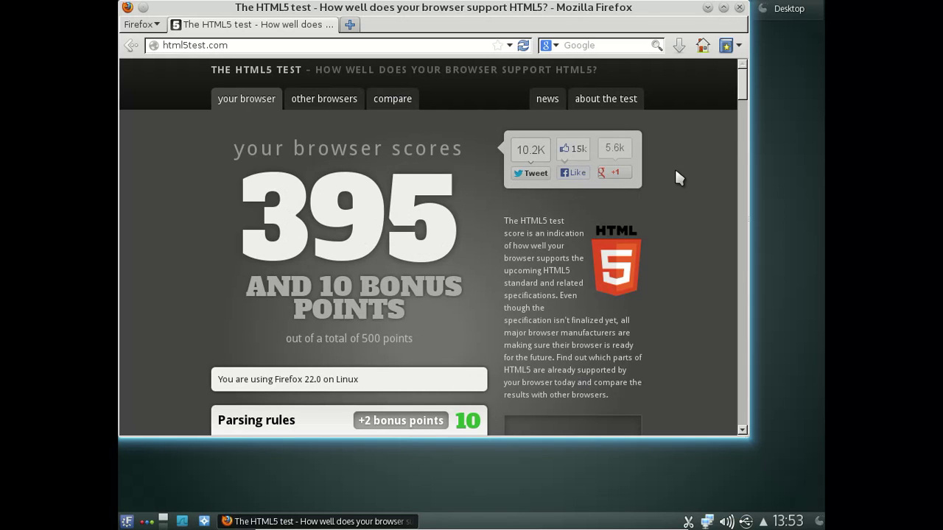
{"action": "scroll", "coordinate": [741, 92], "scroll_direction": "down", "scroll_amount": 1}
{"action": "left_click_drag", "start_coordinate": [741, 92], "coordinate": [705, 77]}
{"action": "left_click", "coordinate": [739, 7]}
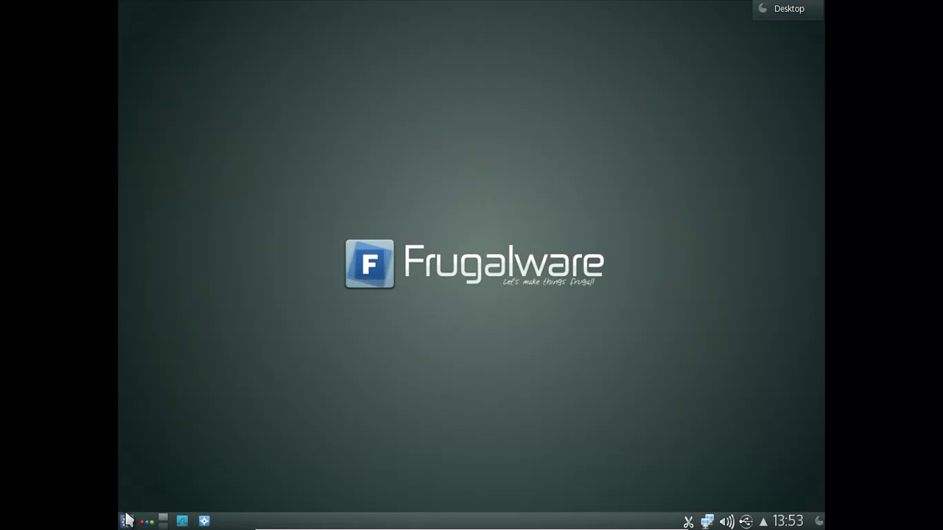
Look through the Configuration category of the applications and return to the full category list.
{"action": "left_click", "coordinate": [126, 521]}
{"action": "left_click", "coordinate": [198, 486]}
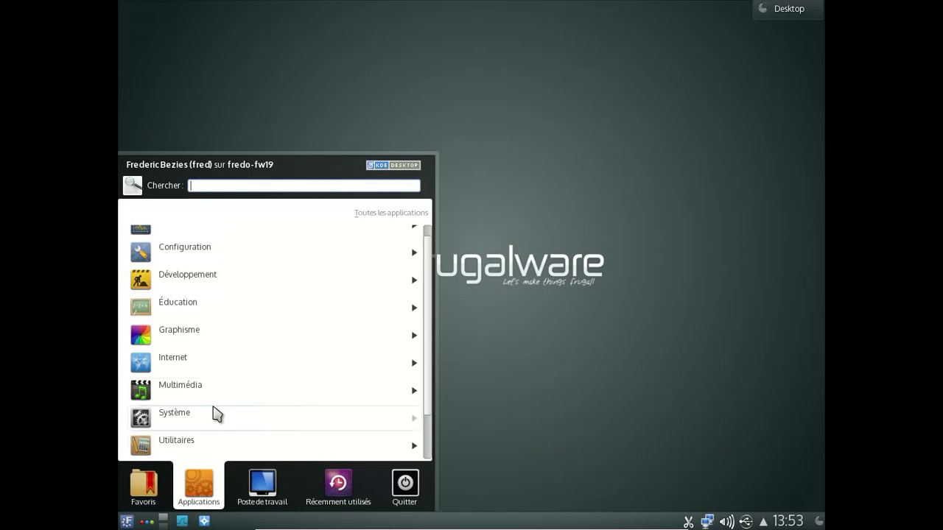
{"action": "left_click", "coordinate": [219, 254]}
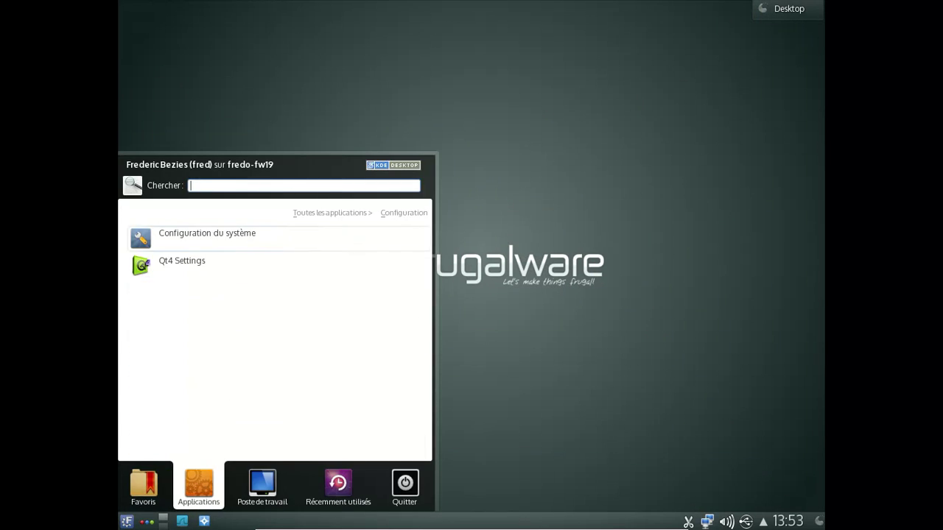
{"action": "left_click", "coordinate": [341, 214]}
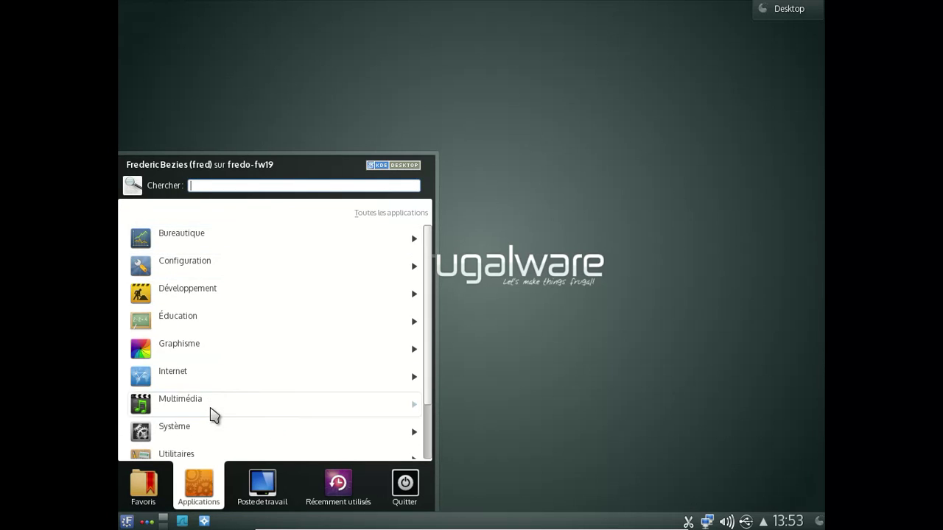
Launch the Amarok audio player from the Multimedia applications, dismiss the database error and cancel the local collection configuration.
{"action": "left_click", "coordinate": [212, 413]}
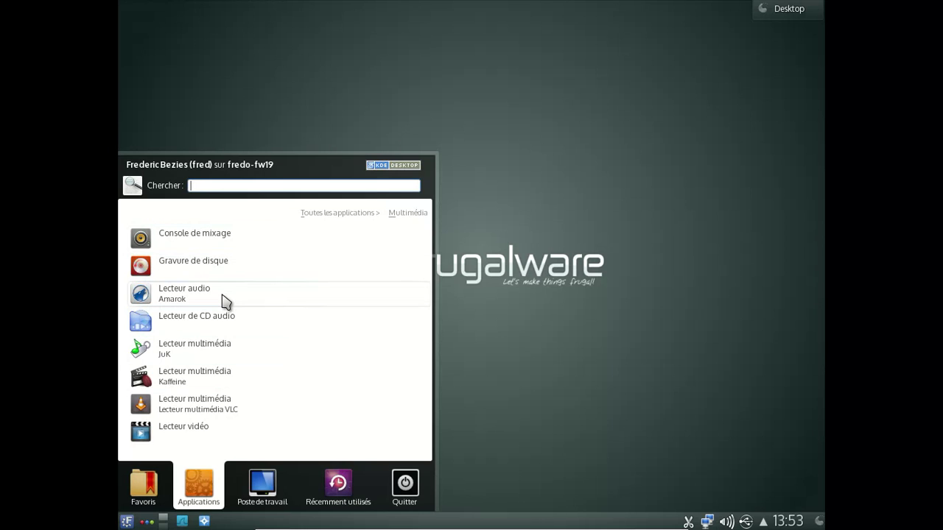
{"action": "left_click", "coordinate": [226, 301]}
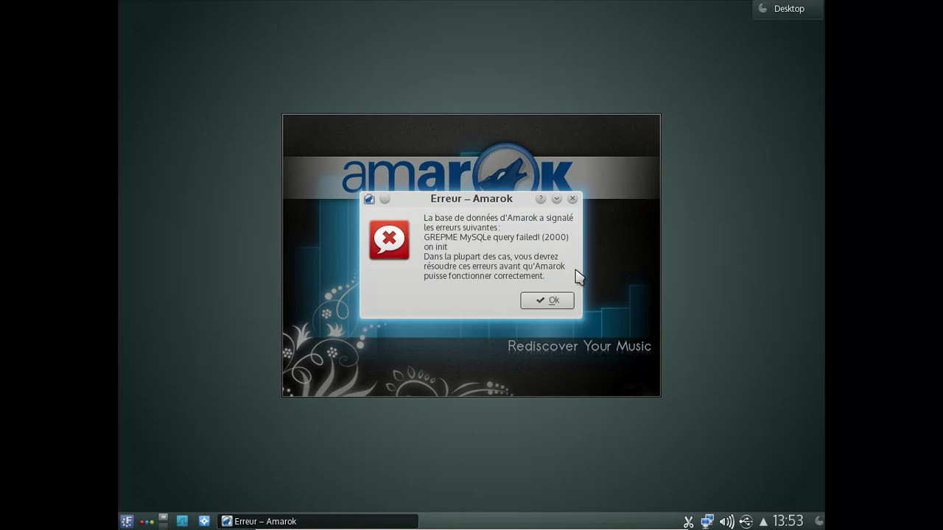
{"action": "left_click", "coordinate": [549, 301]}
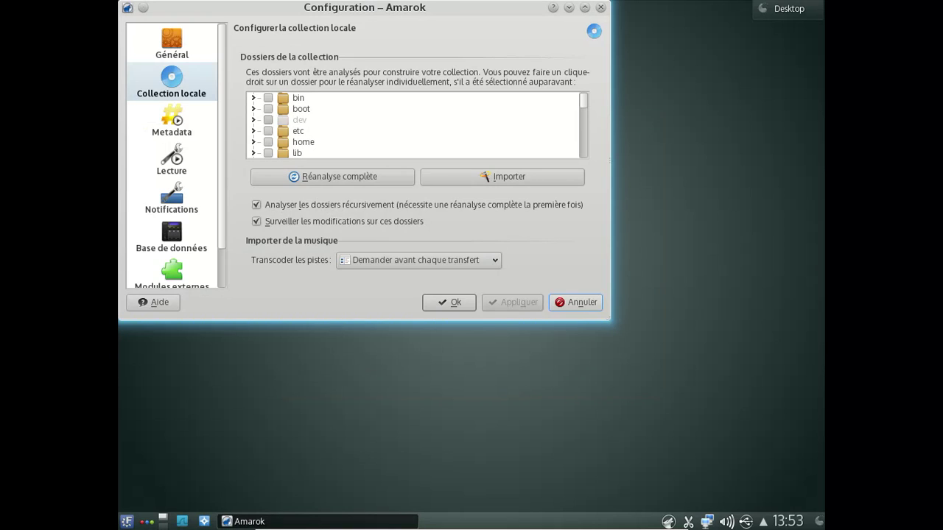
{"action": "left_click", "coordinate": [559, 302]}
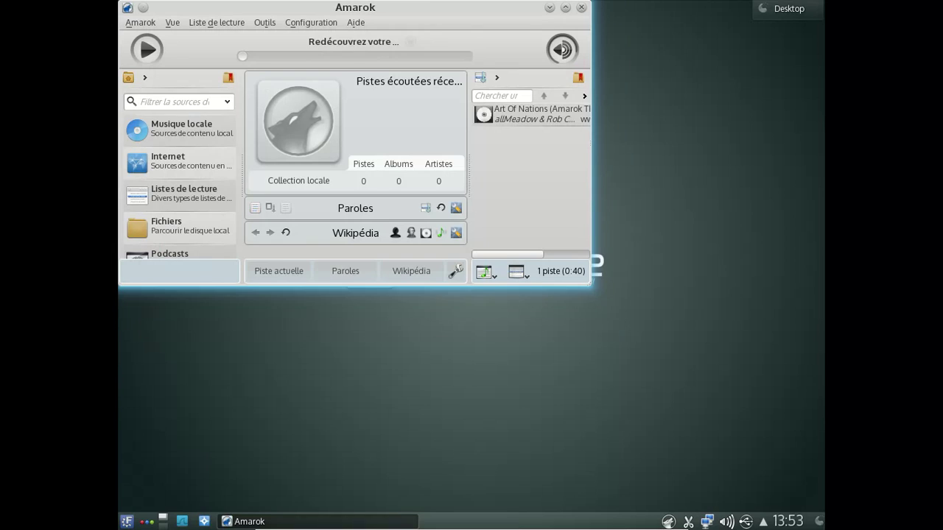
View Amarok's version information in its About dialog and close the dialog.
{"action": "left_click", "coordinate": [356, 23]}
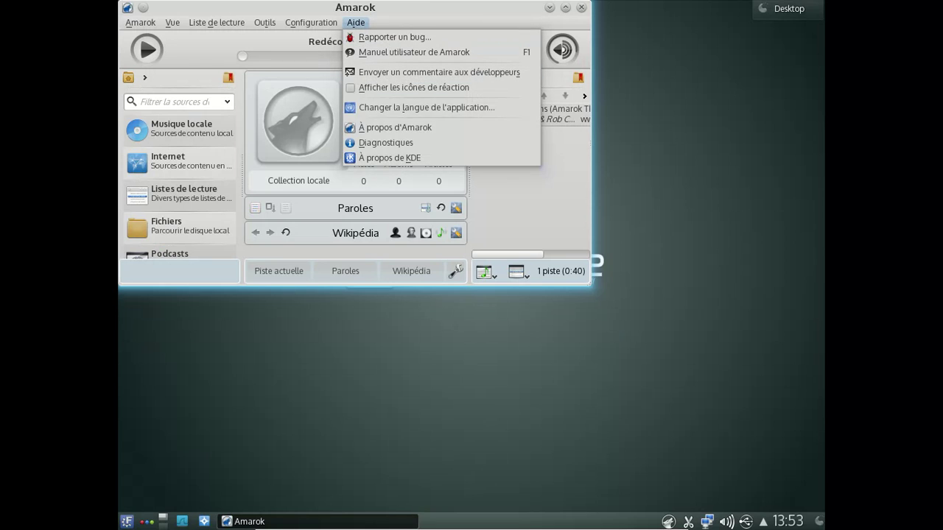
{"action": "left_click", "coordinate": [398, 129]}
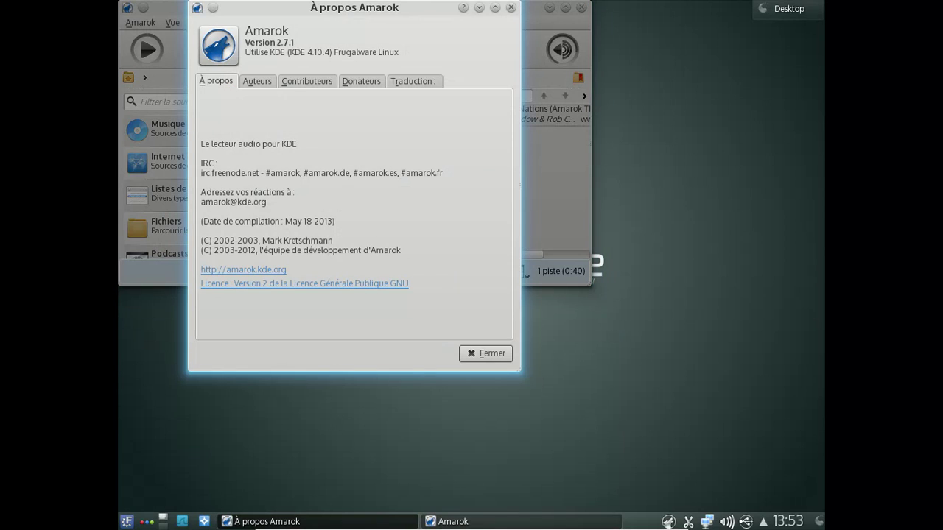
{"action": "left_click", "coordinate": [486, 355]}
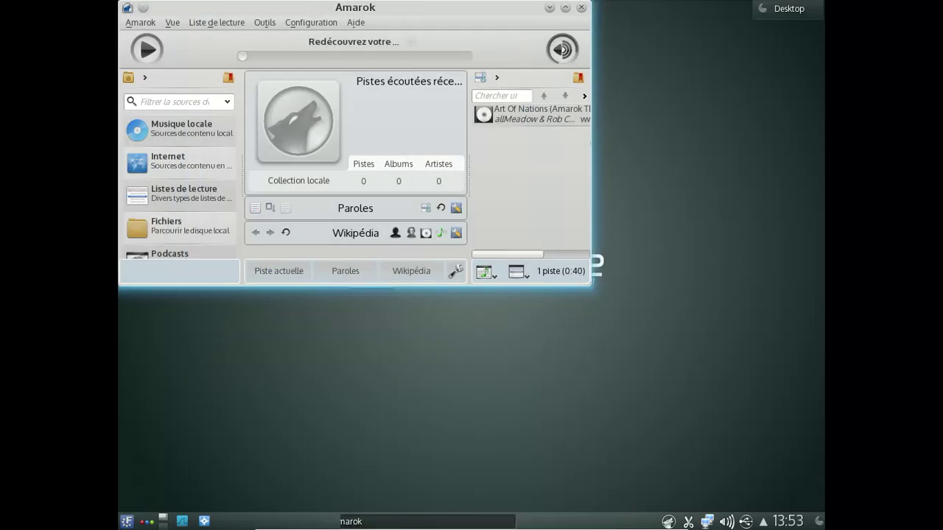
Close Amarok's main window, acknowledge the notice and quit the player completely from the system tray.
{"action": "left_click", "coordinate": [581, 7]}
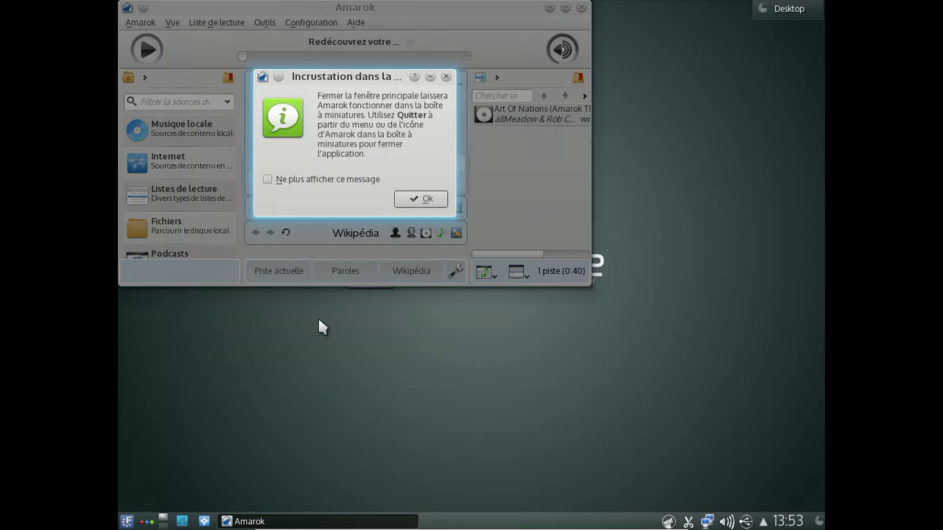
{"action": "left_click", "coordinate": [413, 199]}
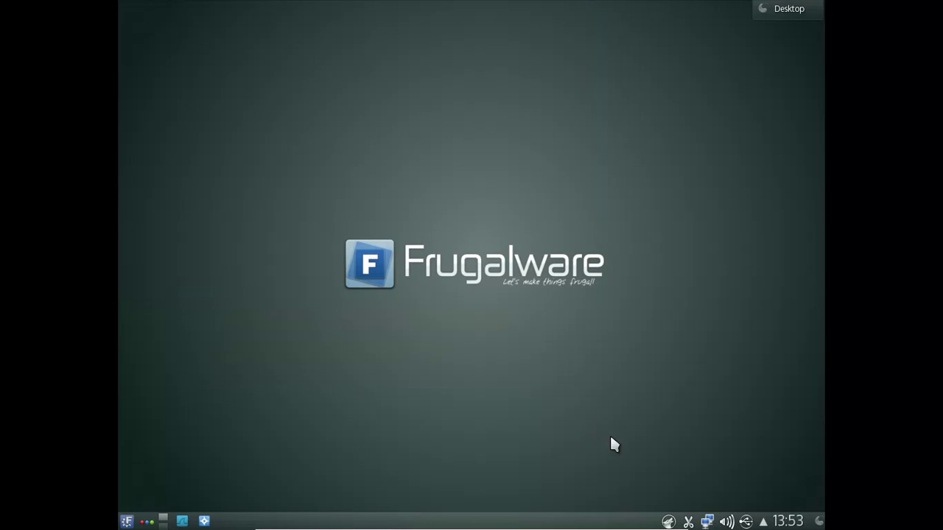
{"action": "right_click", "coordinate": [669, 522]}
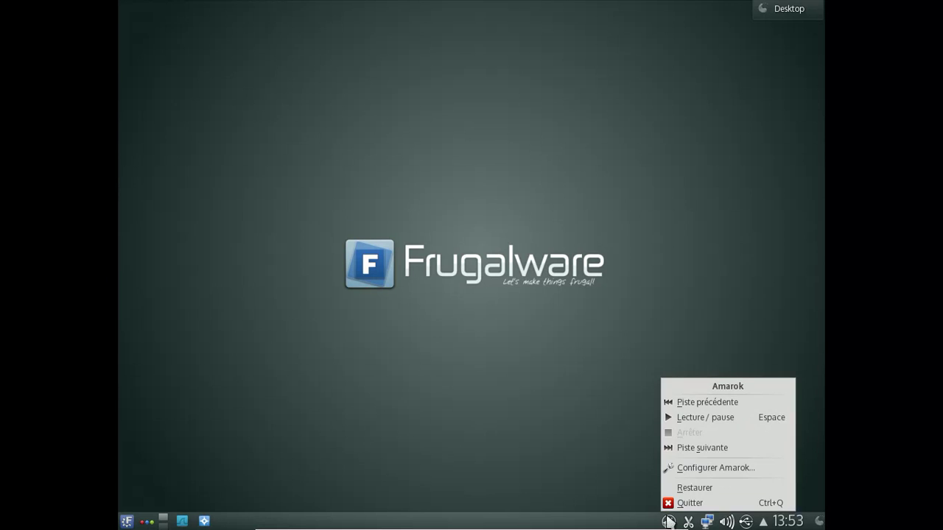
{"action": "left_click", "coordinate": [679, 504]}
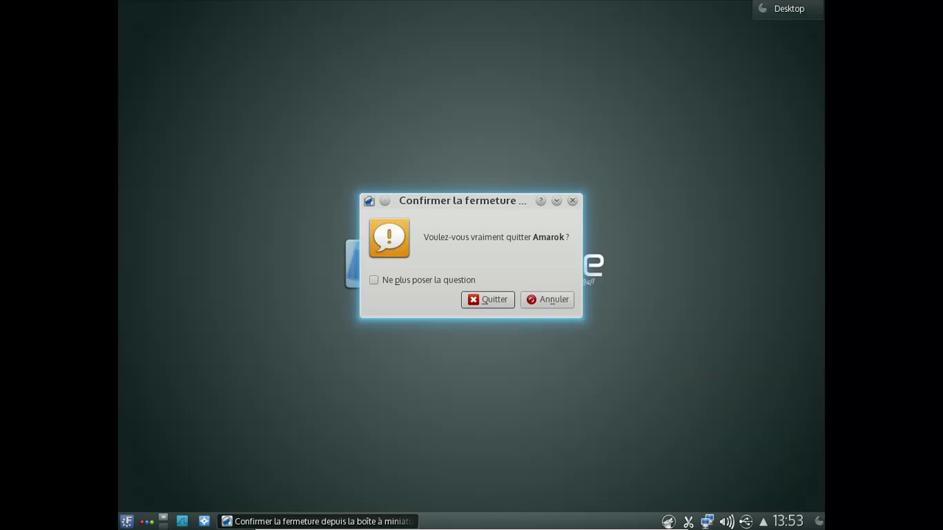
{"action": "left_click", "coordinate": [498, 299]}
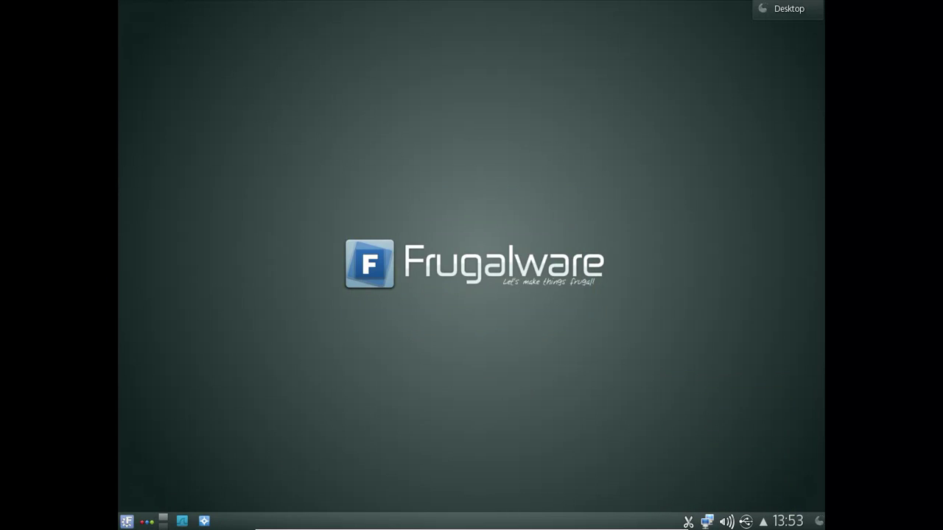
Shut down the computer, entering the superuser password to stop the active sessions.
{"action": "left_click", "coordinate": [126, 520]}
{"action": "mouse_move", "coordinate": [402, 484]}
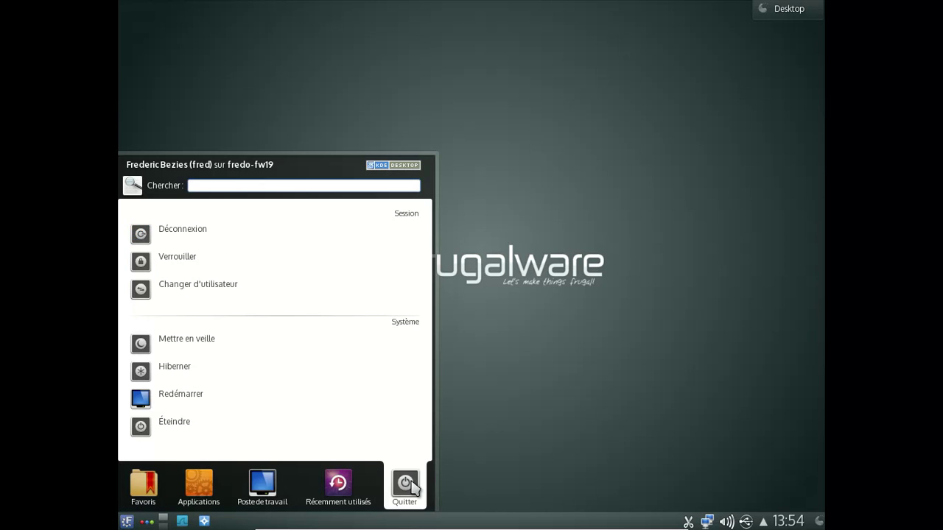
{"action": "left_click", "coordinate": [243, 427]}
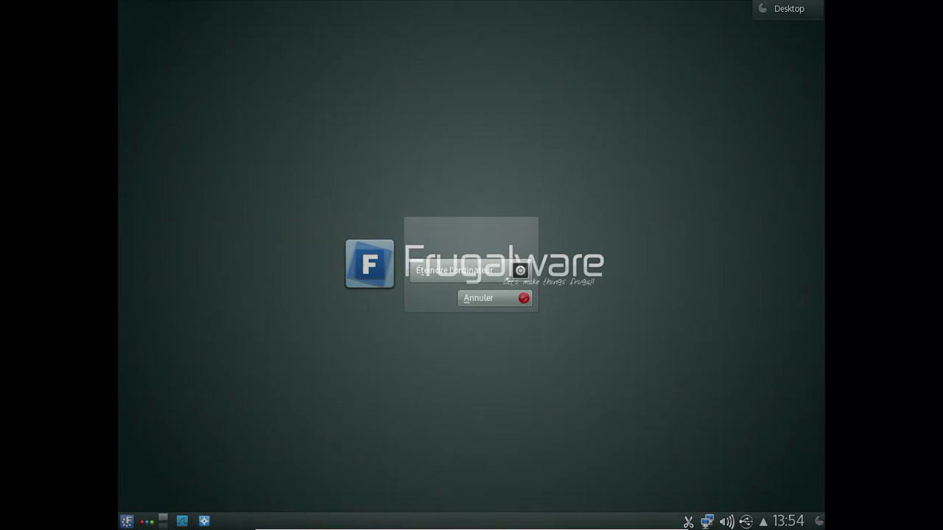
{"action": "left_click", "coordinate": [478, 277]}
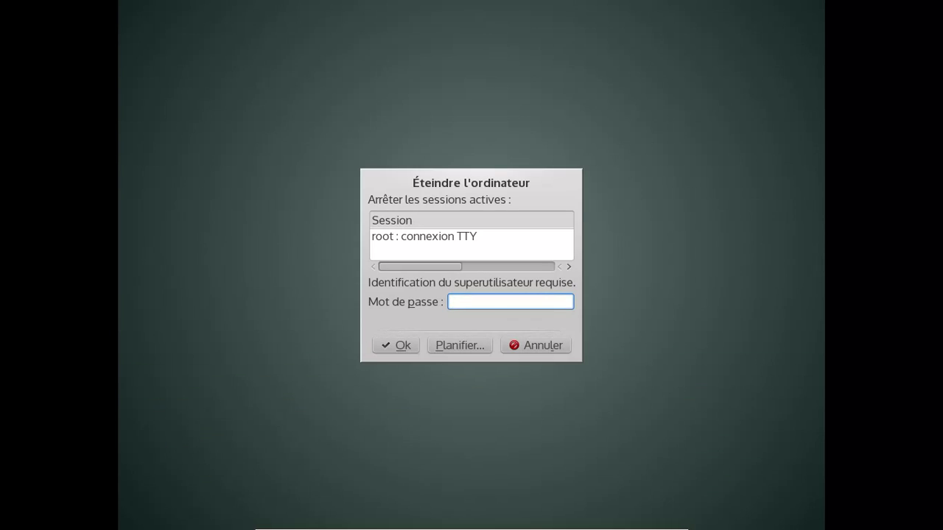
{"action": "type", "text": "********"}
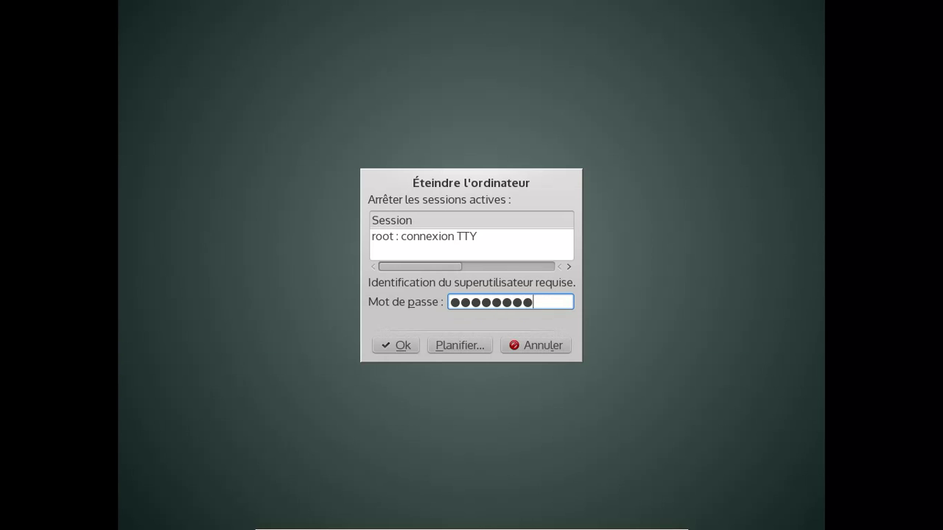